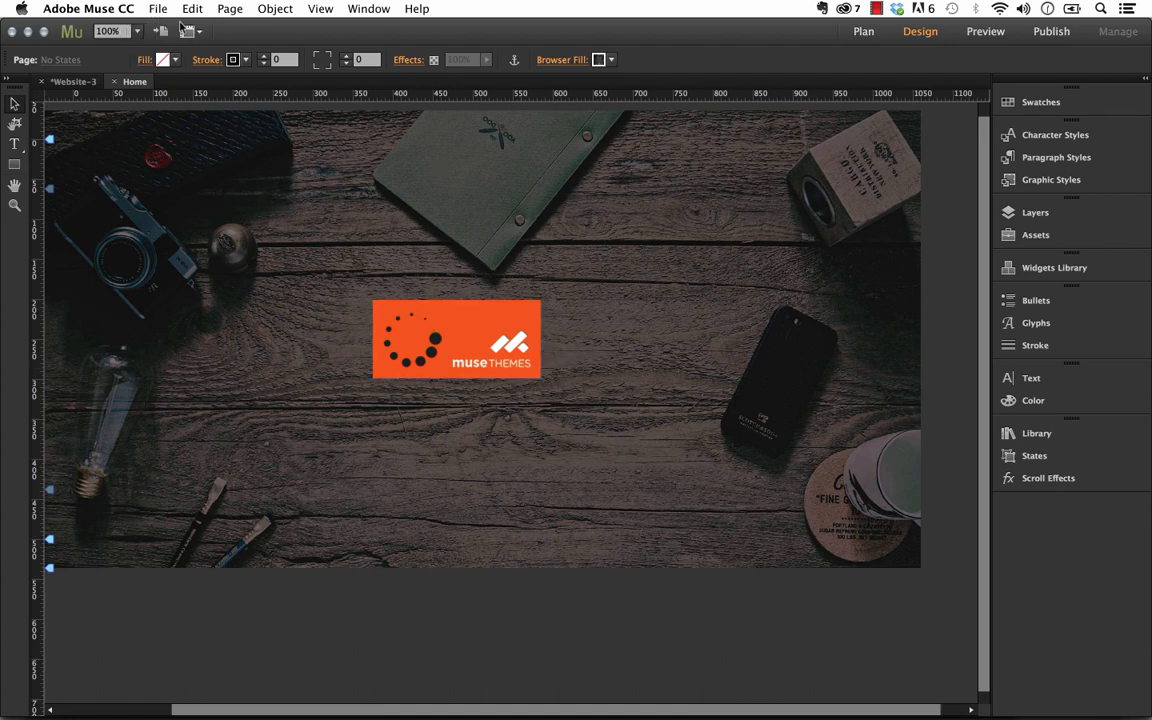
- Preview the page with its existing preloader in the browser and return to Adobe Muse
click(154, 10)
click(251, 303)
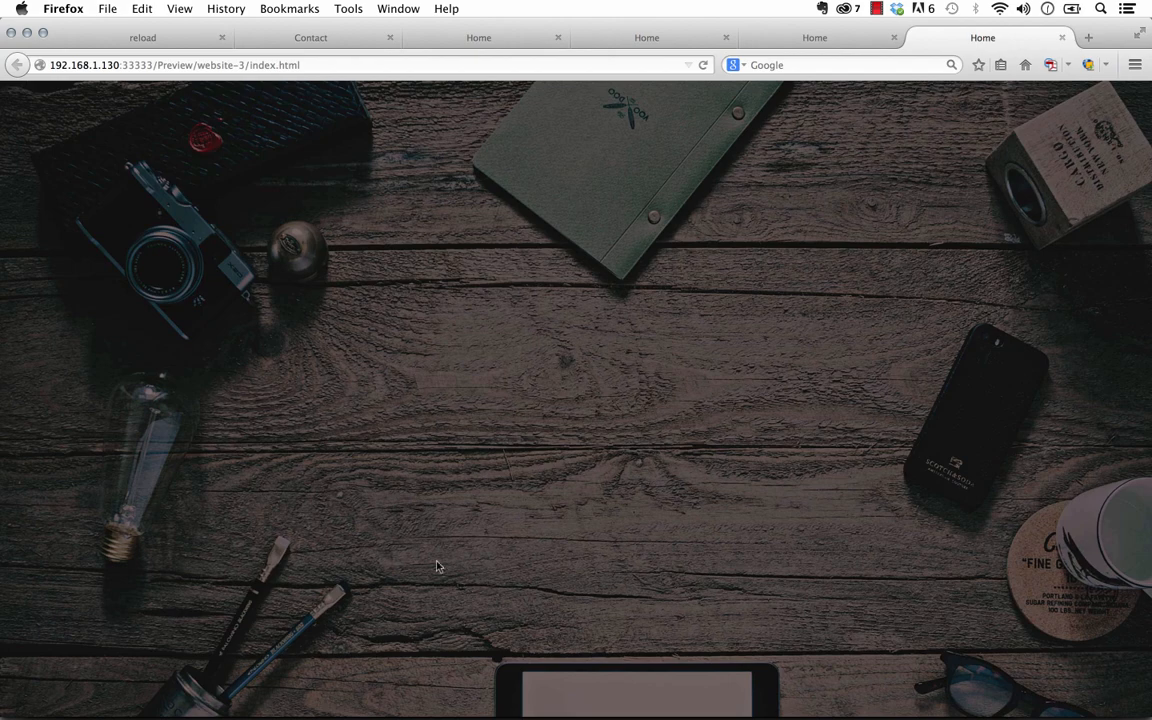
click(440, 694)
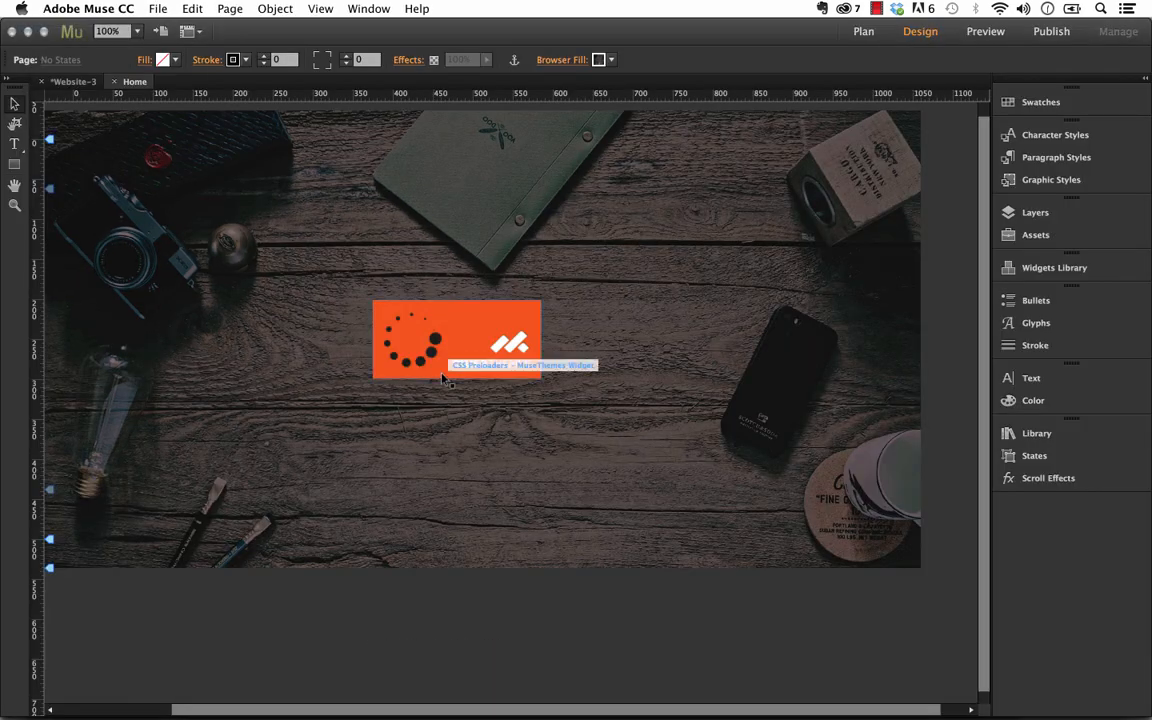
- Undo the existing preloader widget's placement and place the library's 036 – Page Preloaders widget on the page, just below the camera and metal knob
drag(443, 378, 445, 380)
key(super+z)
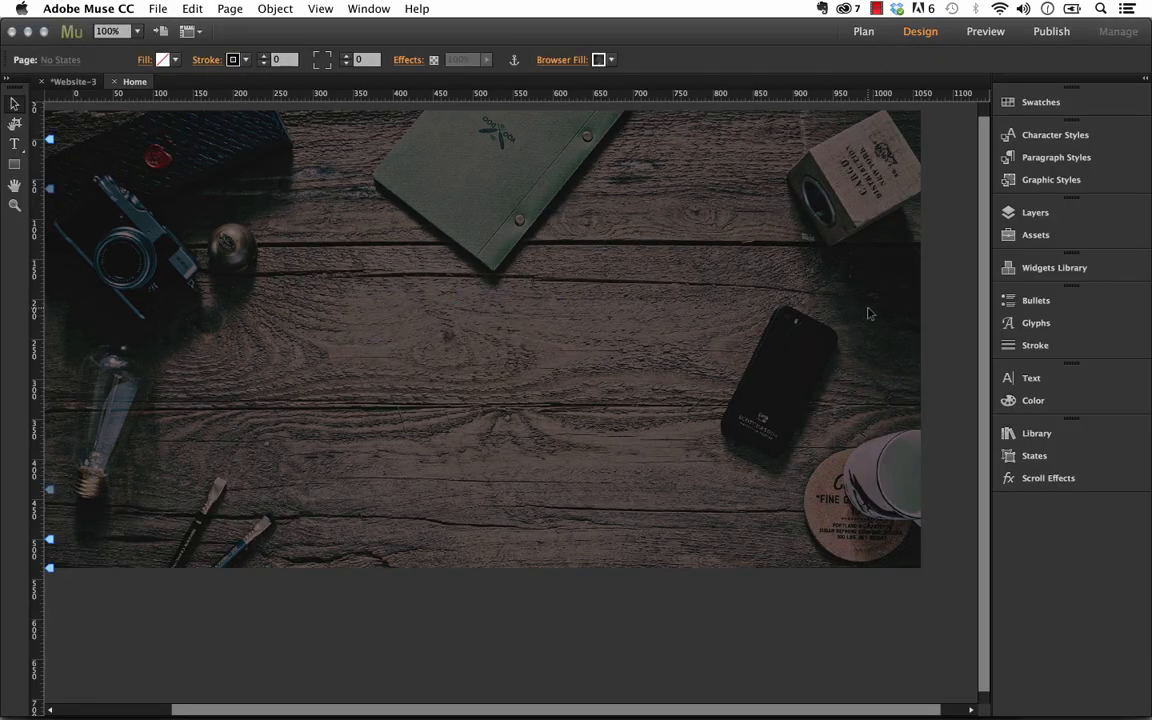
click(1078, 433)
scroll(833, 638, down, 3)
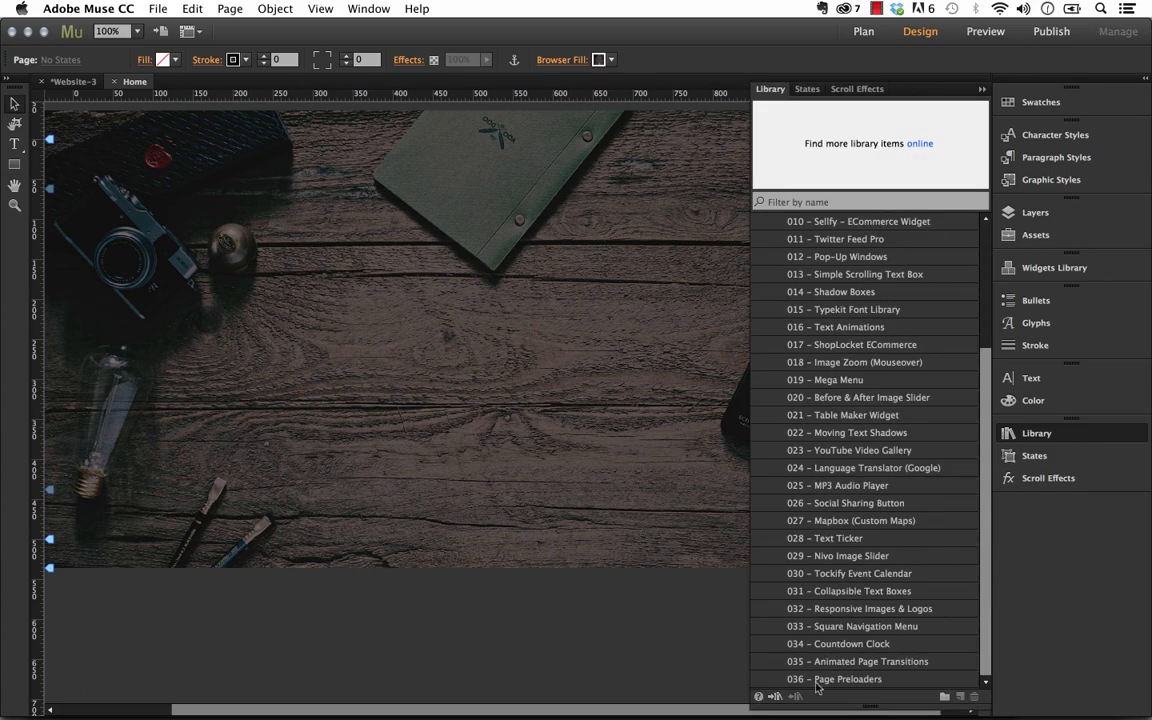
click(826, 680)
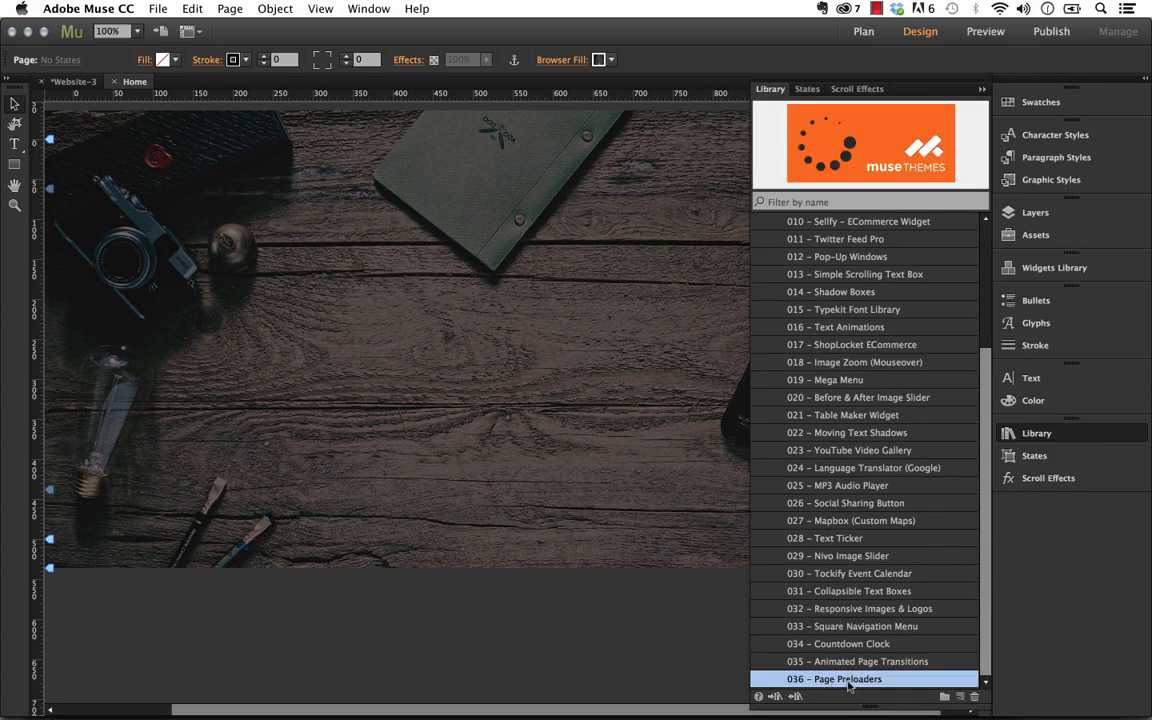
drag(848, 684, 352, 324)
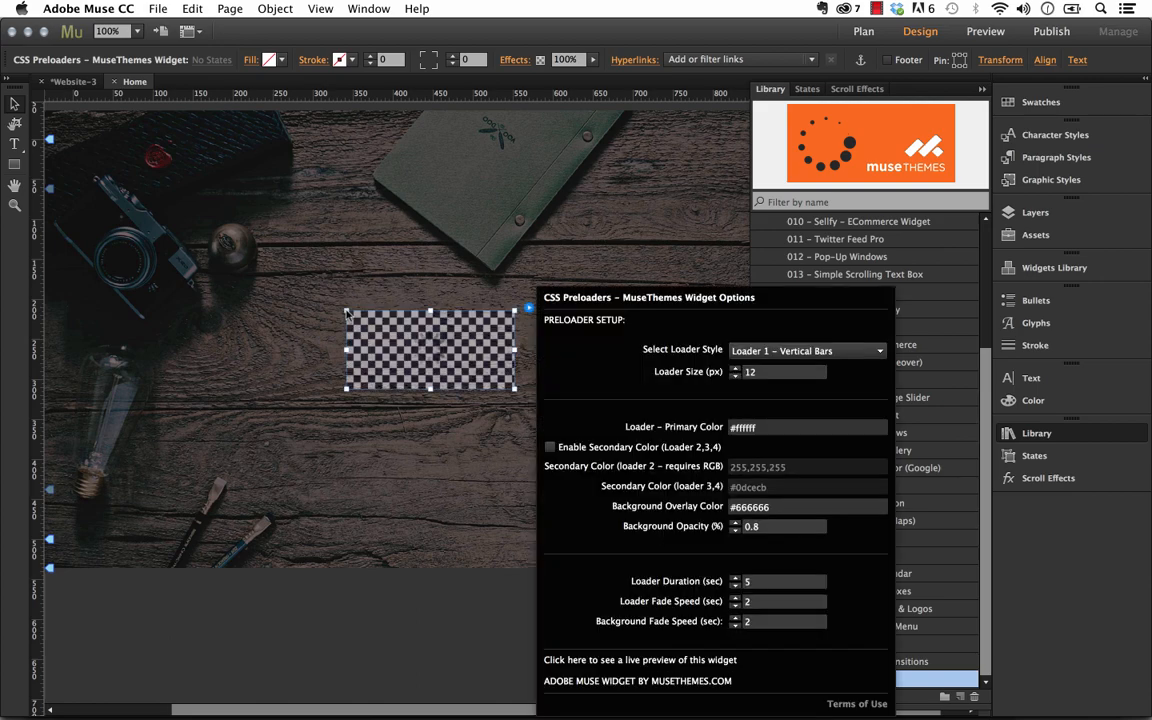
click(400, 320)
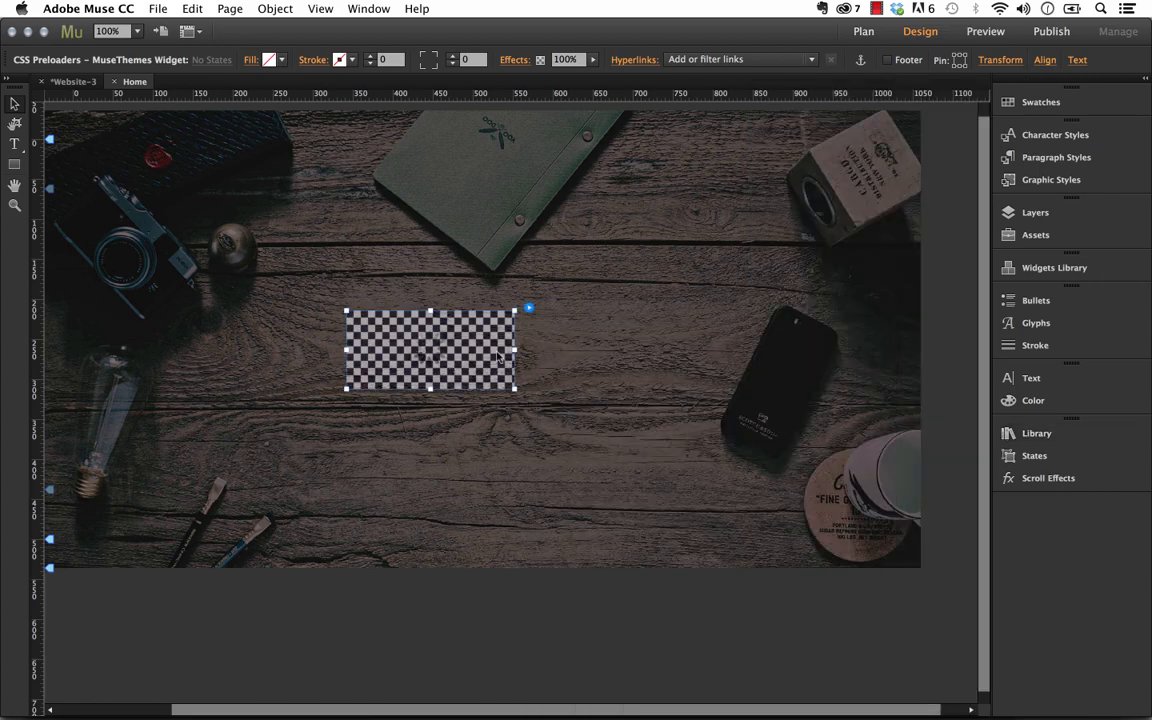
drag(452, 347, 357, 321)
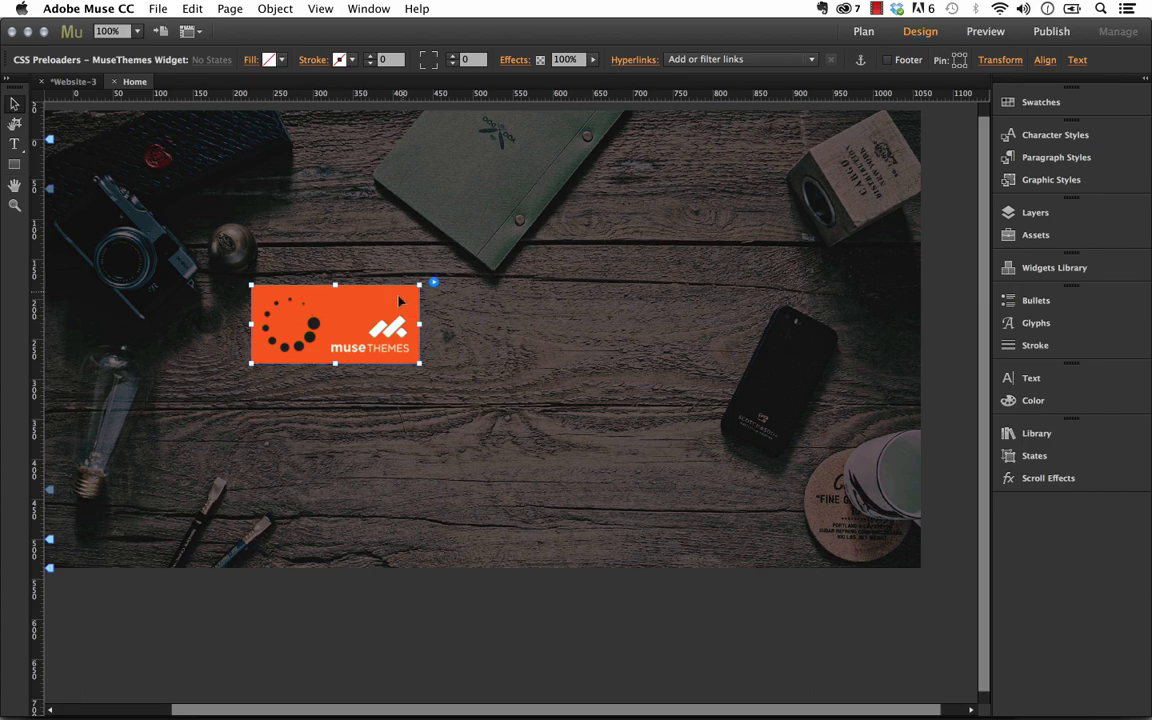
- Set the preloader widget's loader style to Loader 2 – Spinning Dots
click(433, 282)
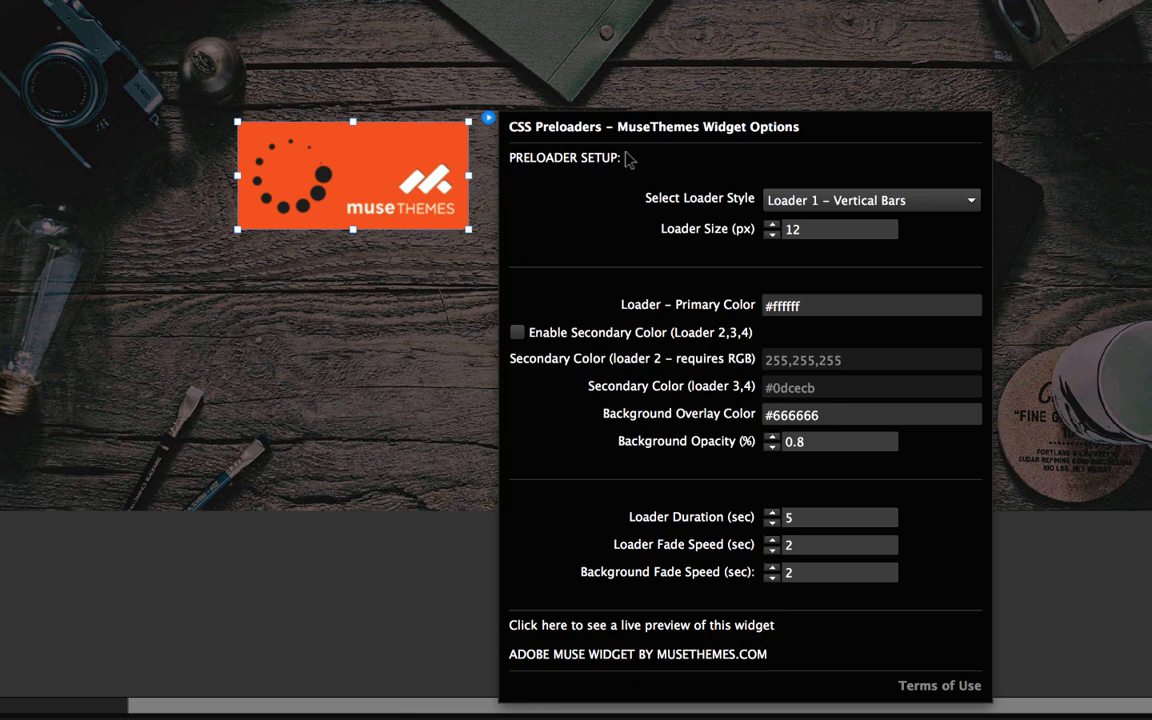
click(838, 202)
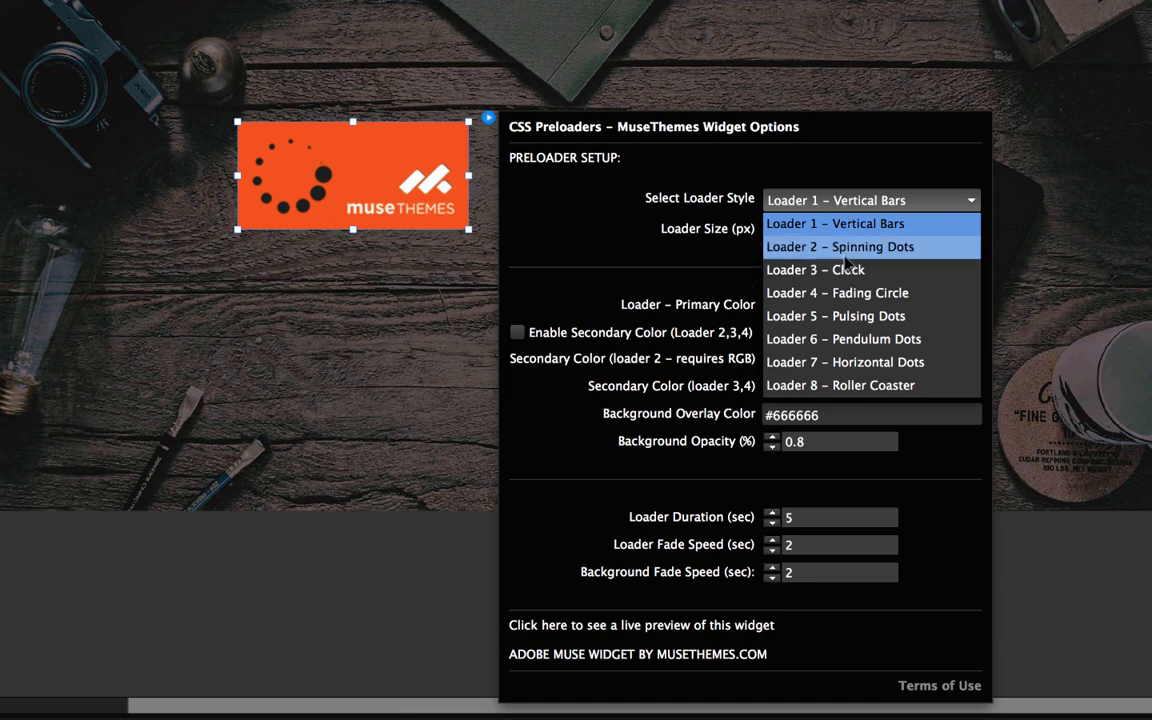
click(845, 255)
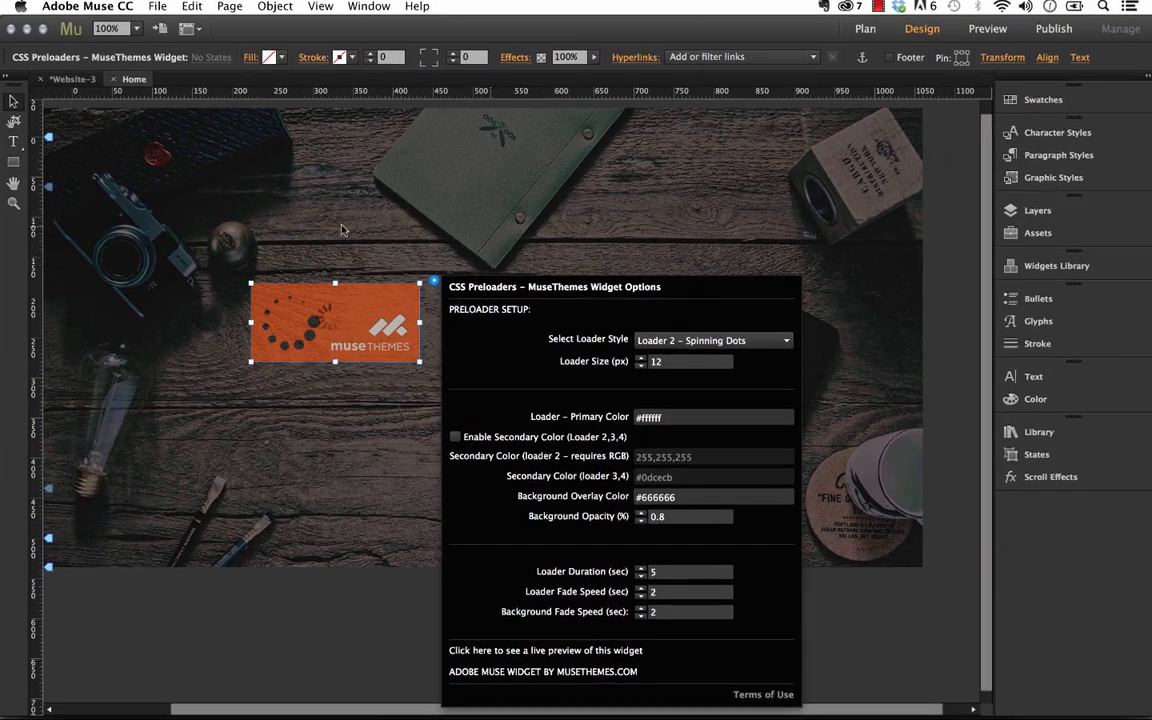
- Preview the spinning dots preloader in the browser, close the preview page and return to Adobe Muse
click(158, 9)
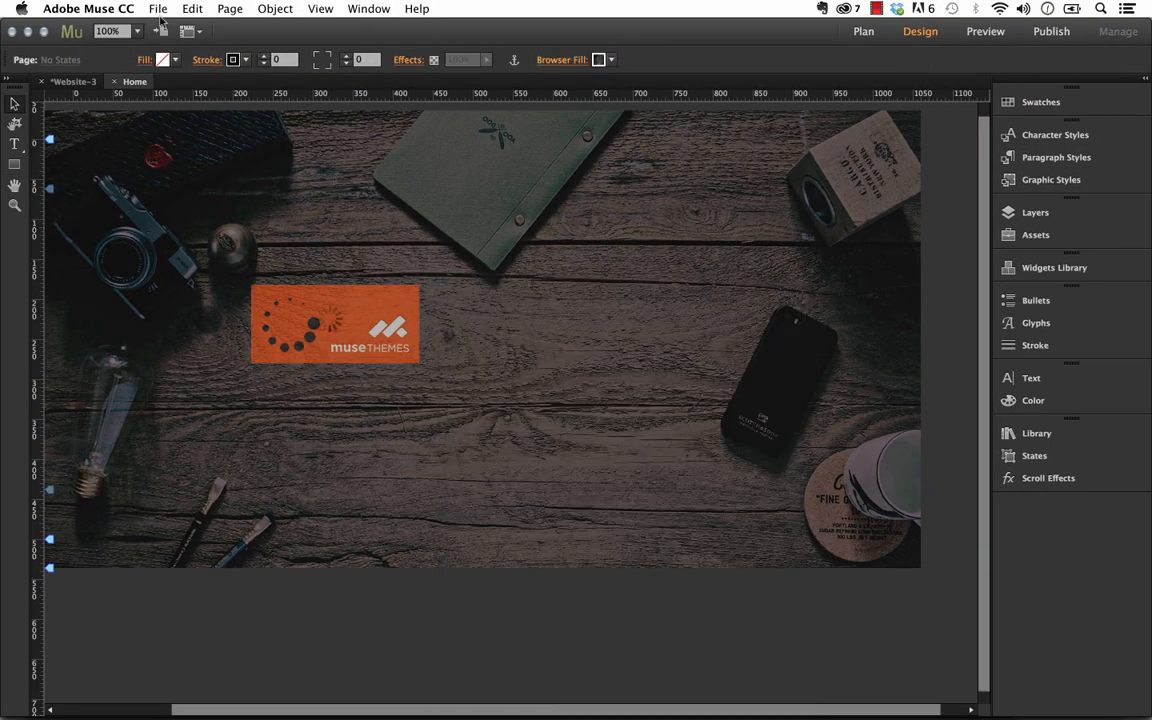
click(158, 9)
click(252, 304)
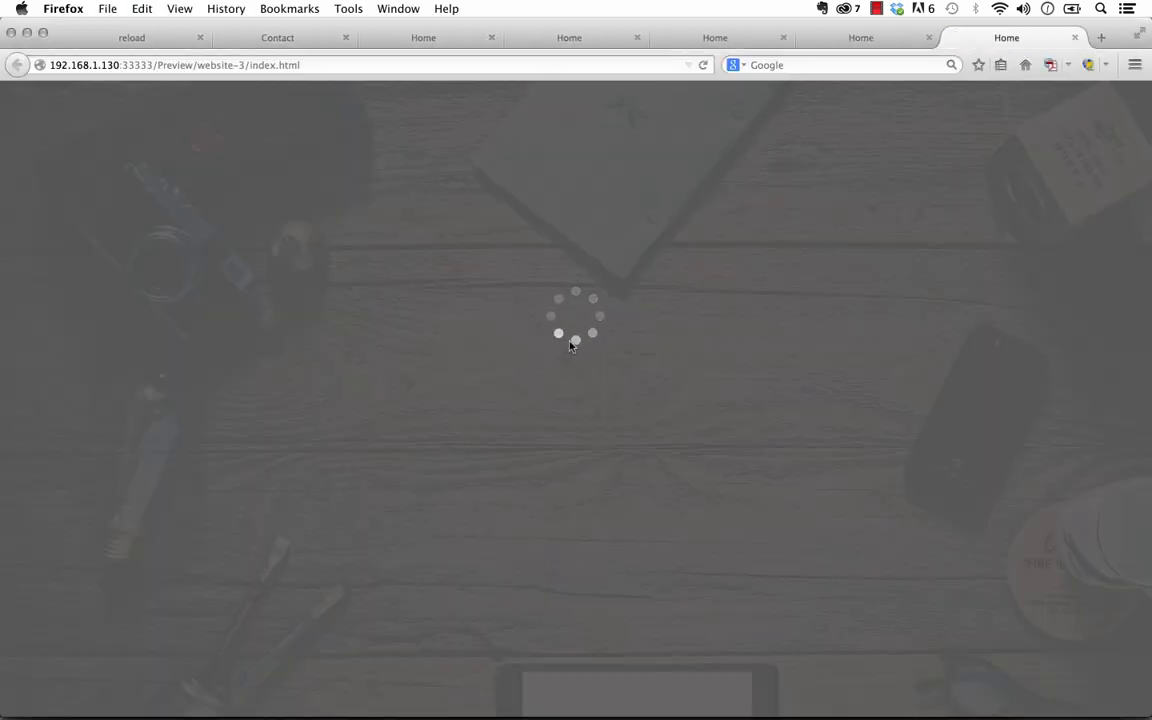
click(1075, 37)
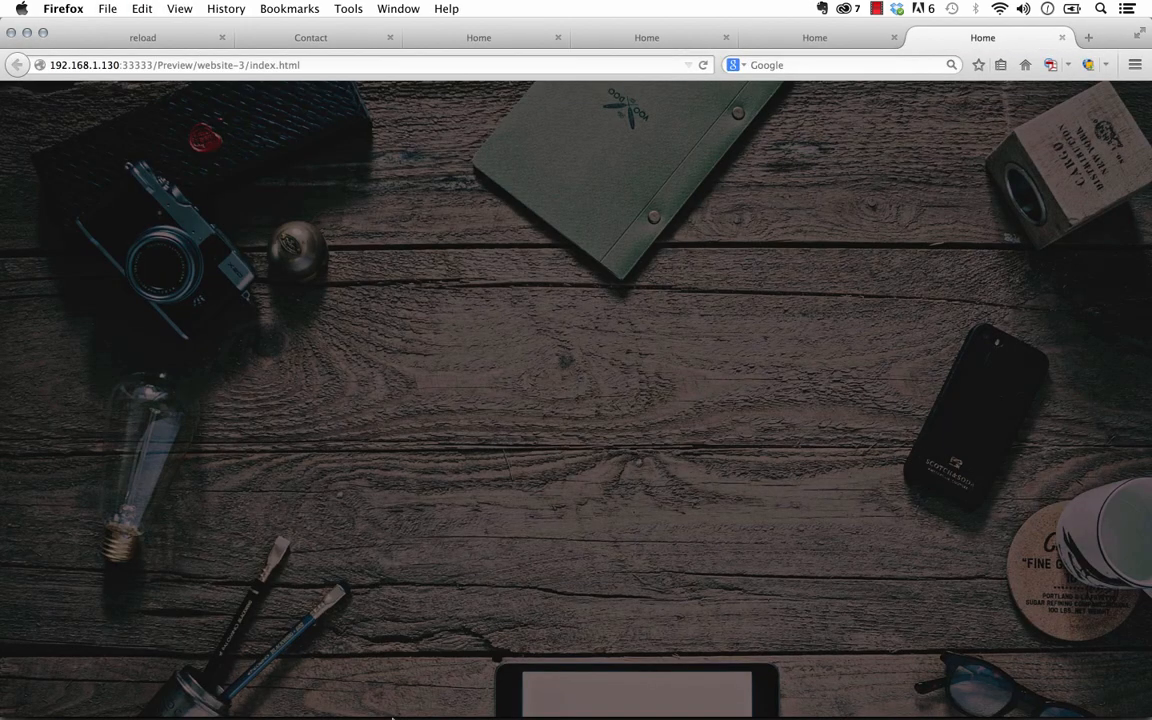
mouse_move(409, 710)
click(438, 692)
- Set the preloader widget's loader size to 16 px and its primary color to #22a5bf
click(399, 350)
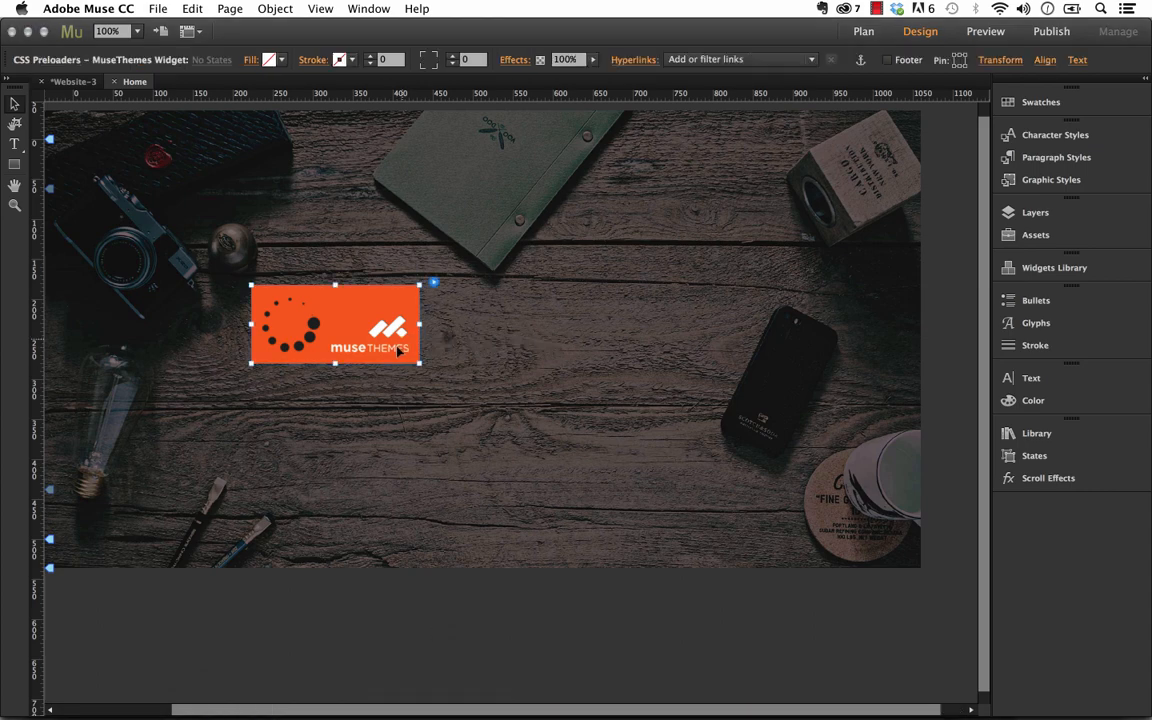
click(433, 283)
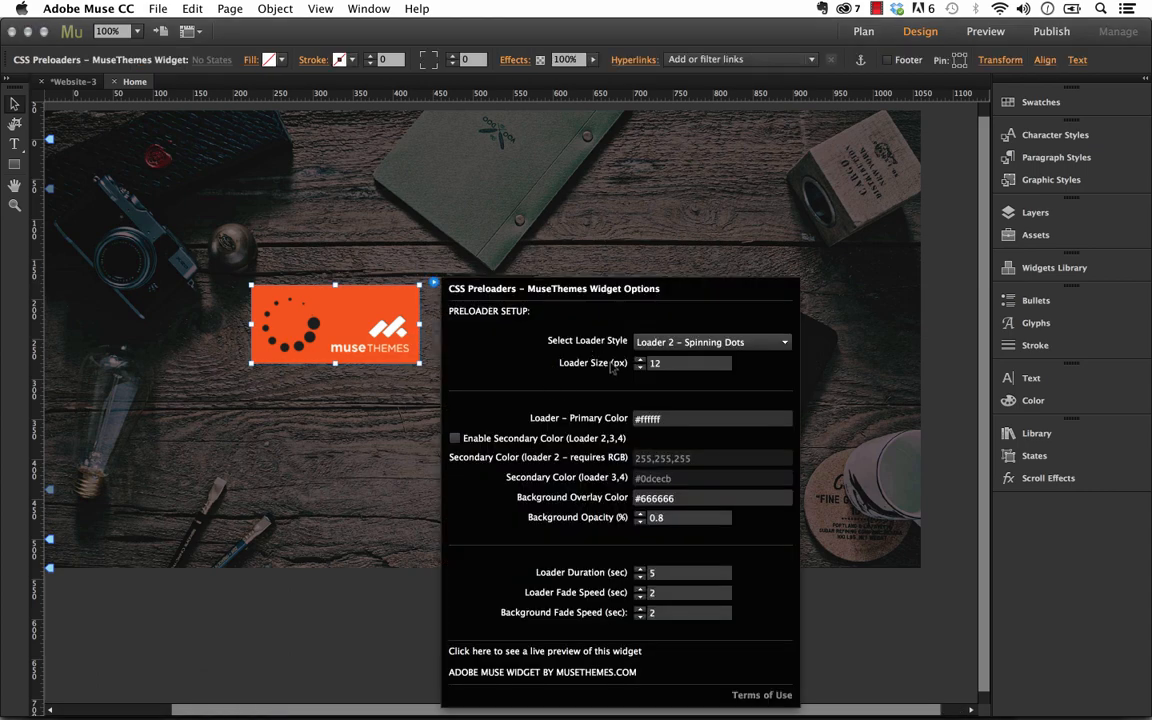
double_click(667, 363)
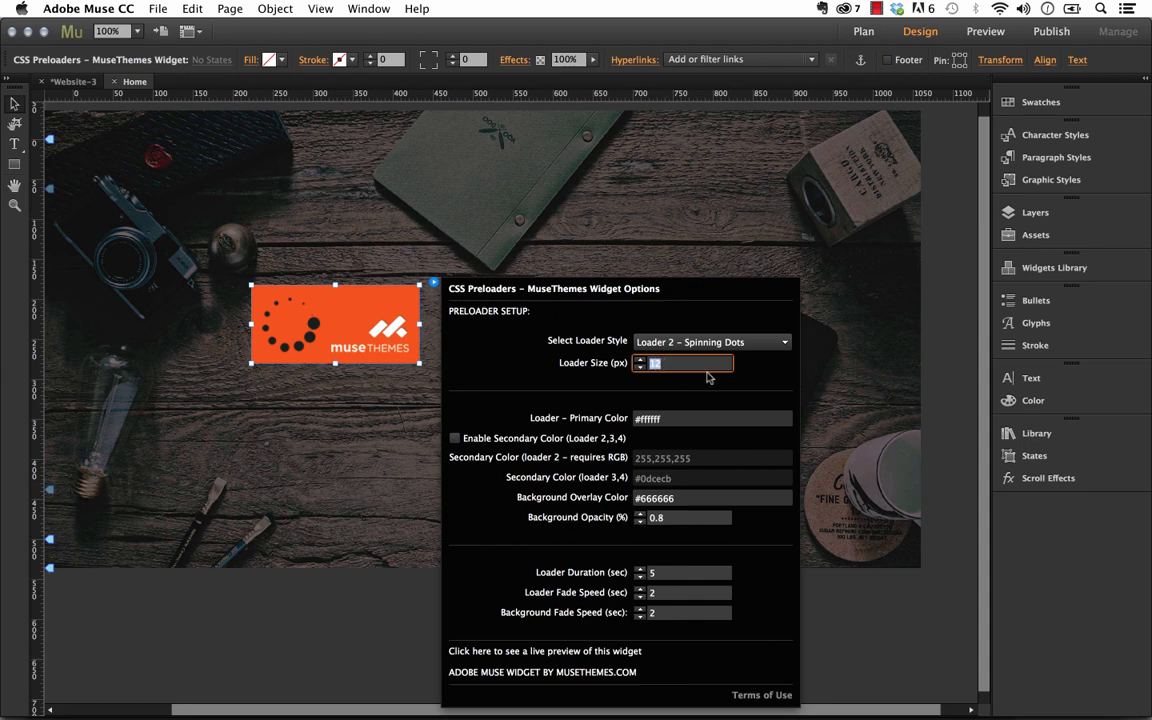
key(Return)
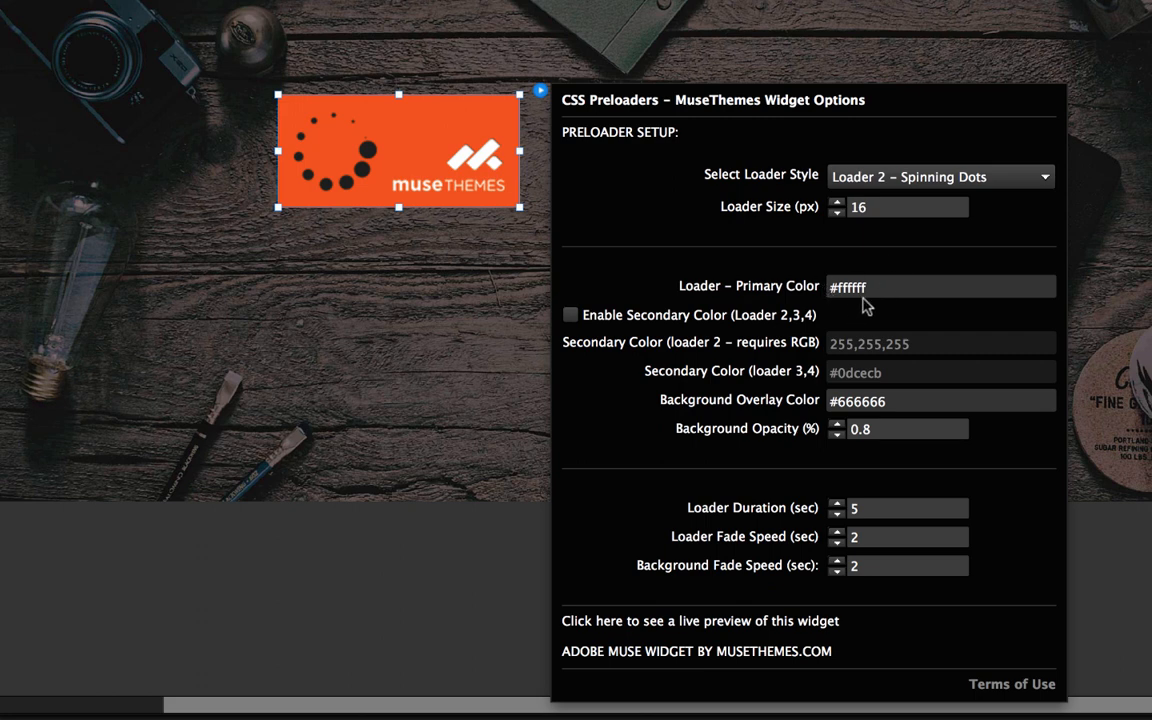
double_click(850, 288)
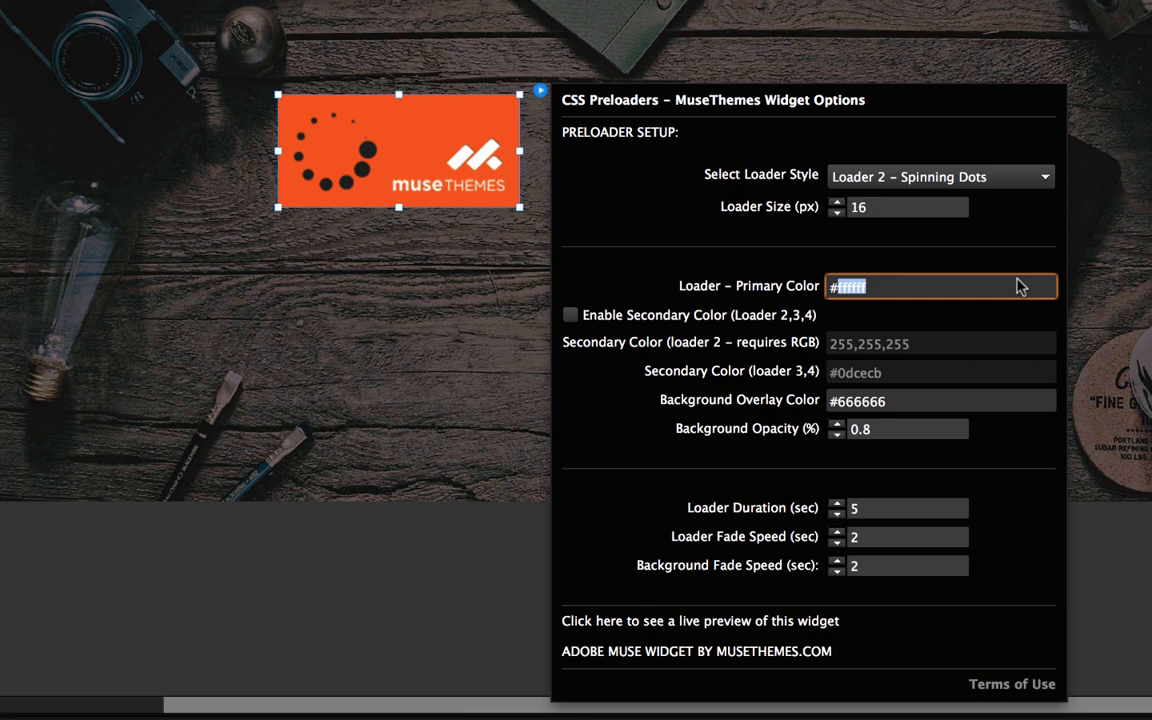
text(22a5bf)
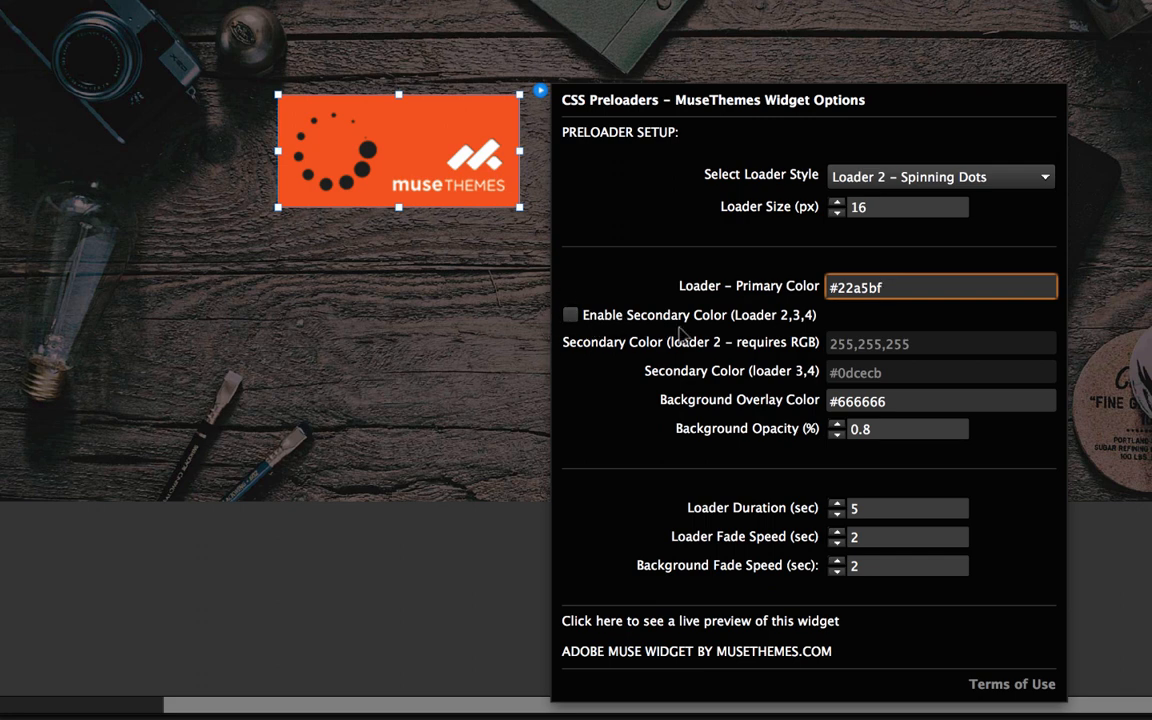
- Enable the secondary color option and select the RGB and hex secondary color values in turn
click(571, 315)
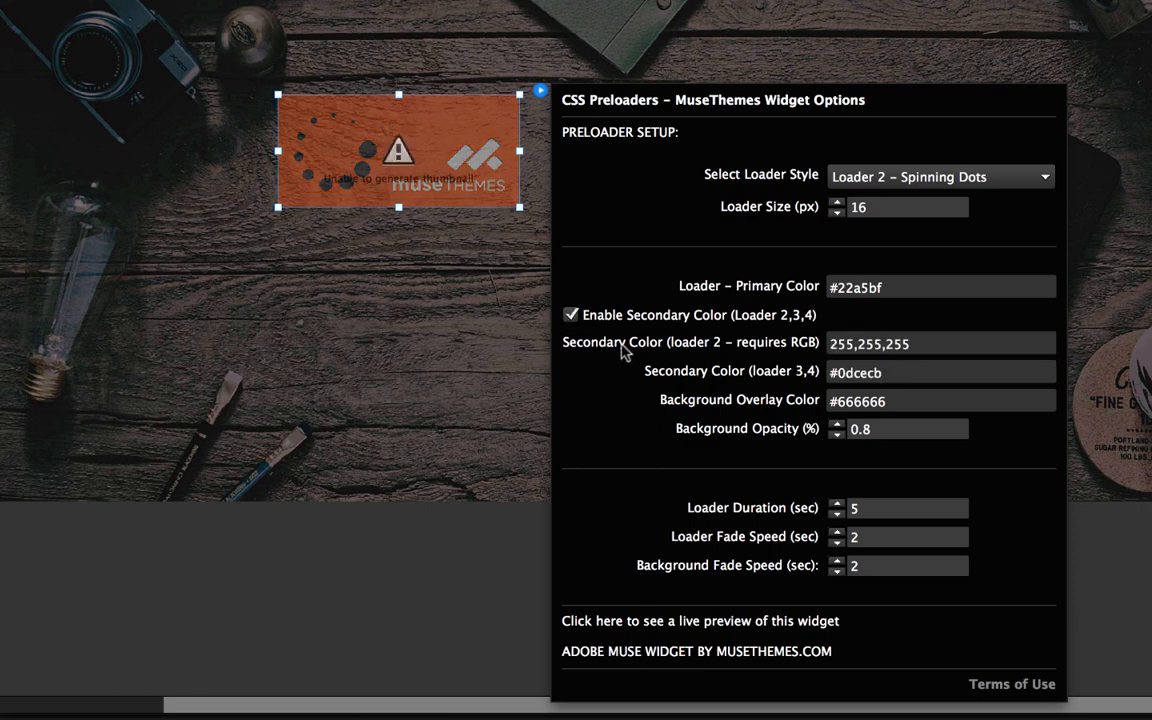
click(830, 343)
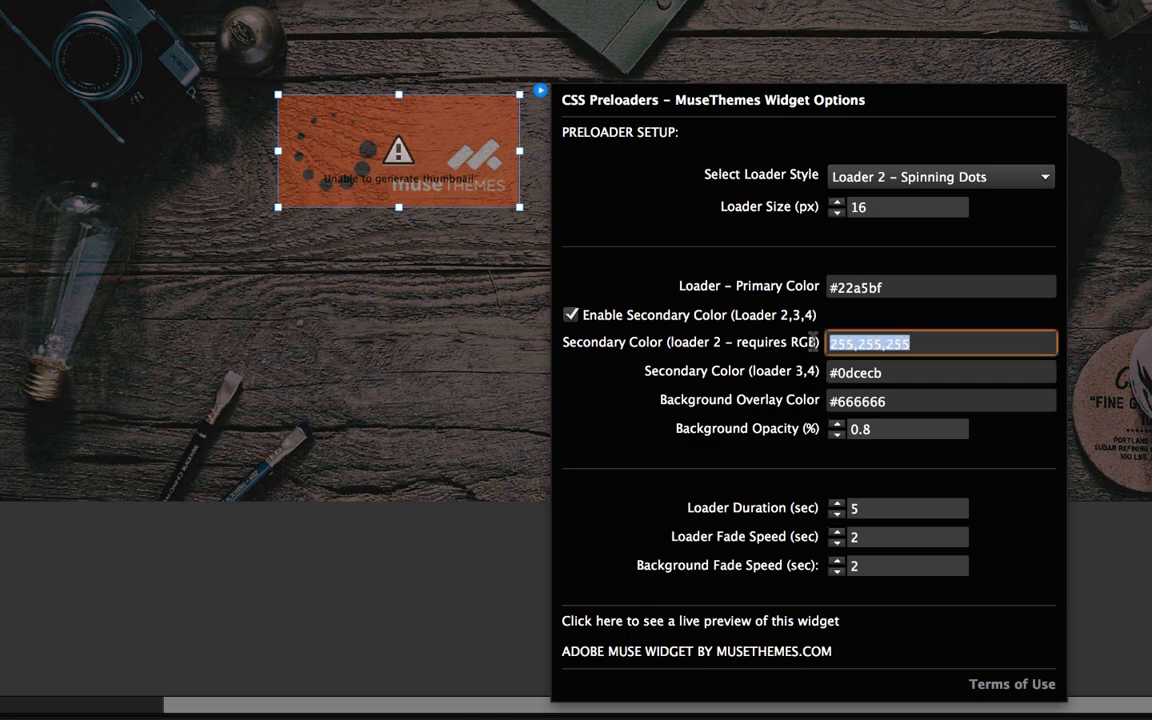
click(853, 340)
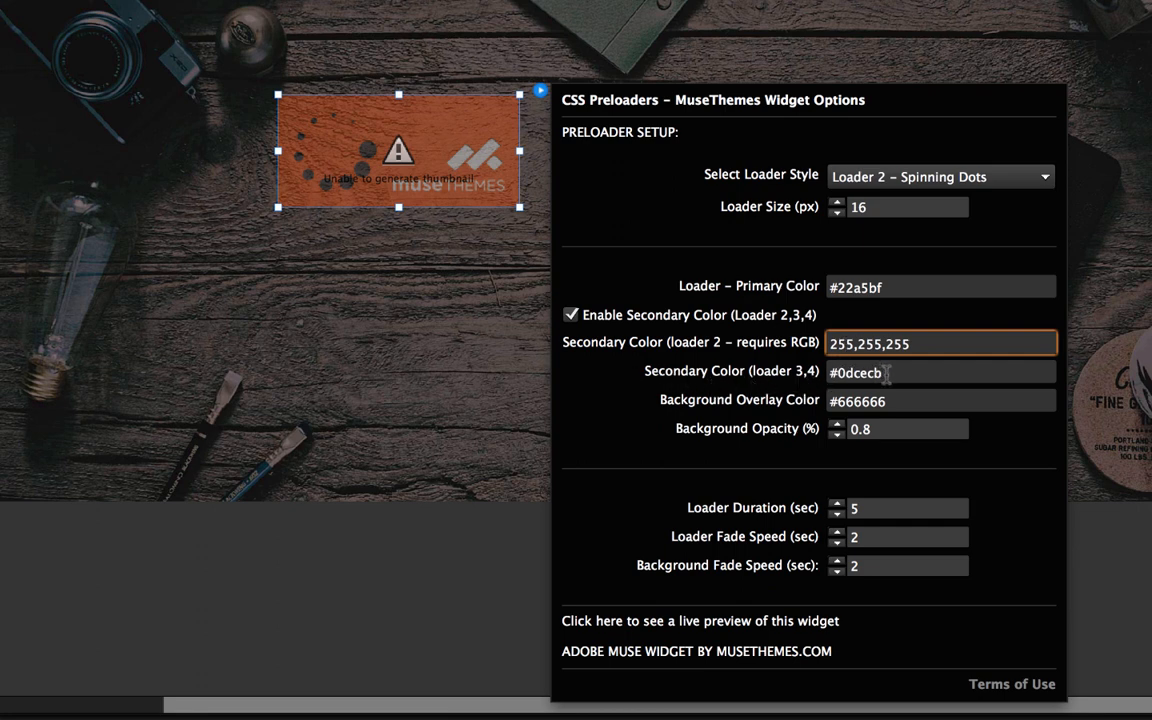
drag(881, 372, 840, 372)
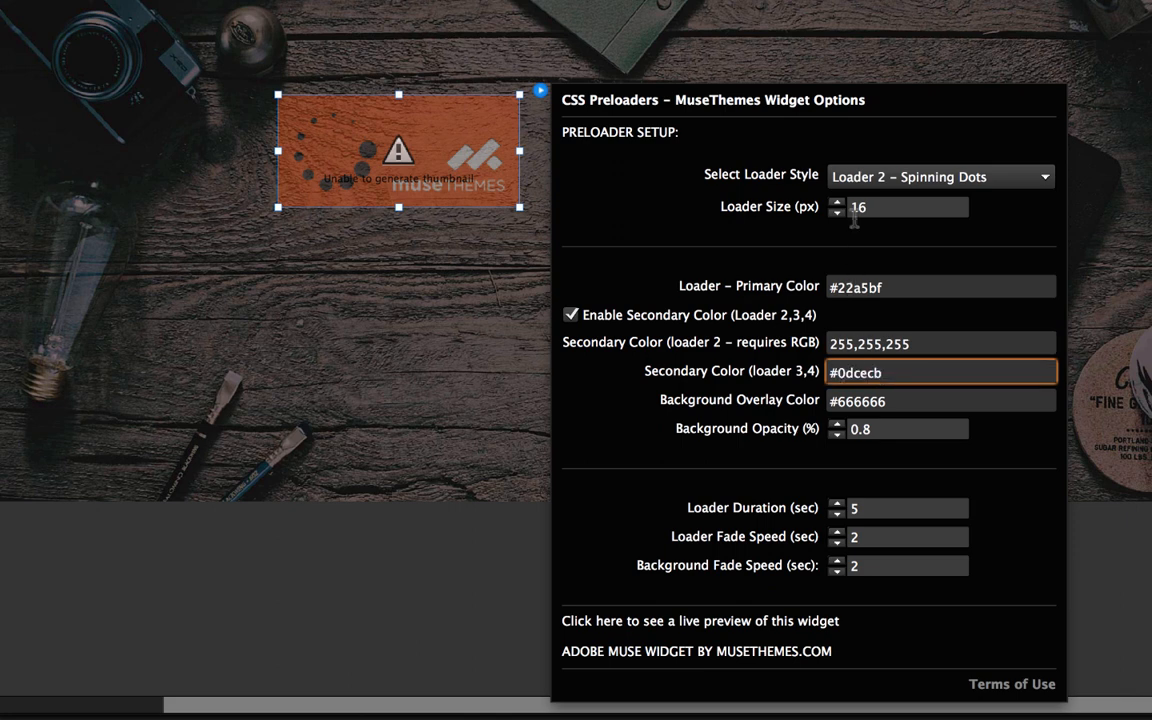
- Set the loader style to Loader 4 – Fading Circle and check it in a browser preview before returning to Adobe Muse
click(918, 178)
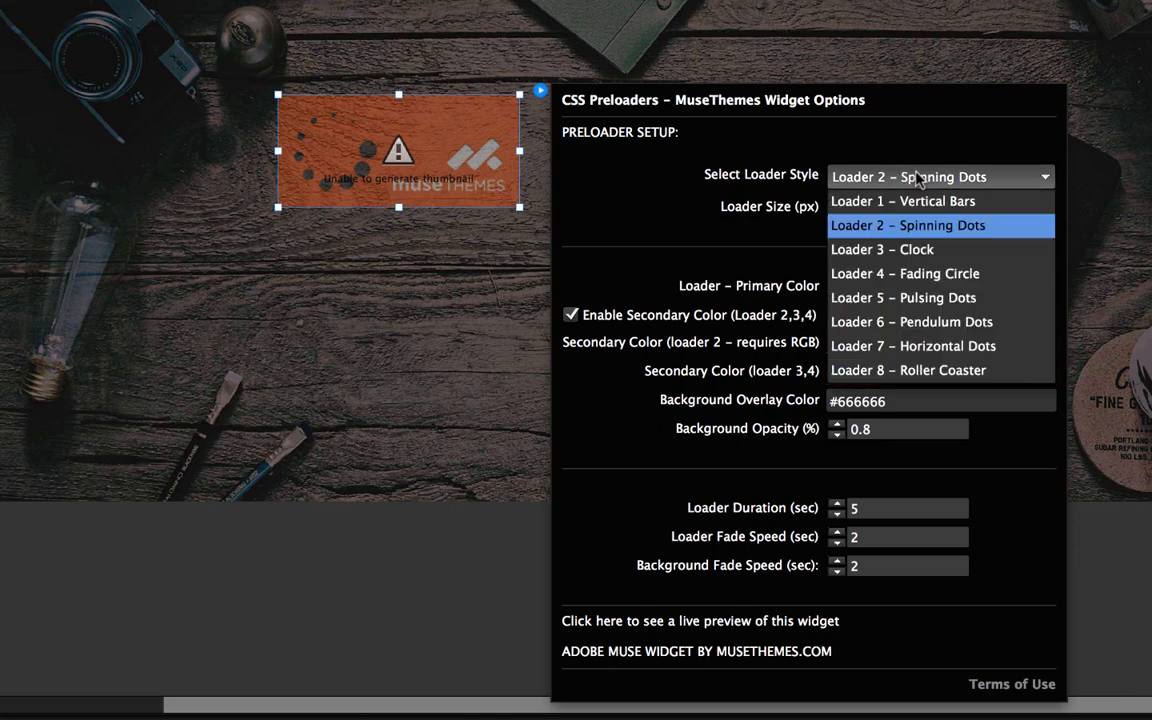
click(918, 283)
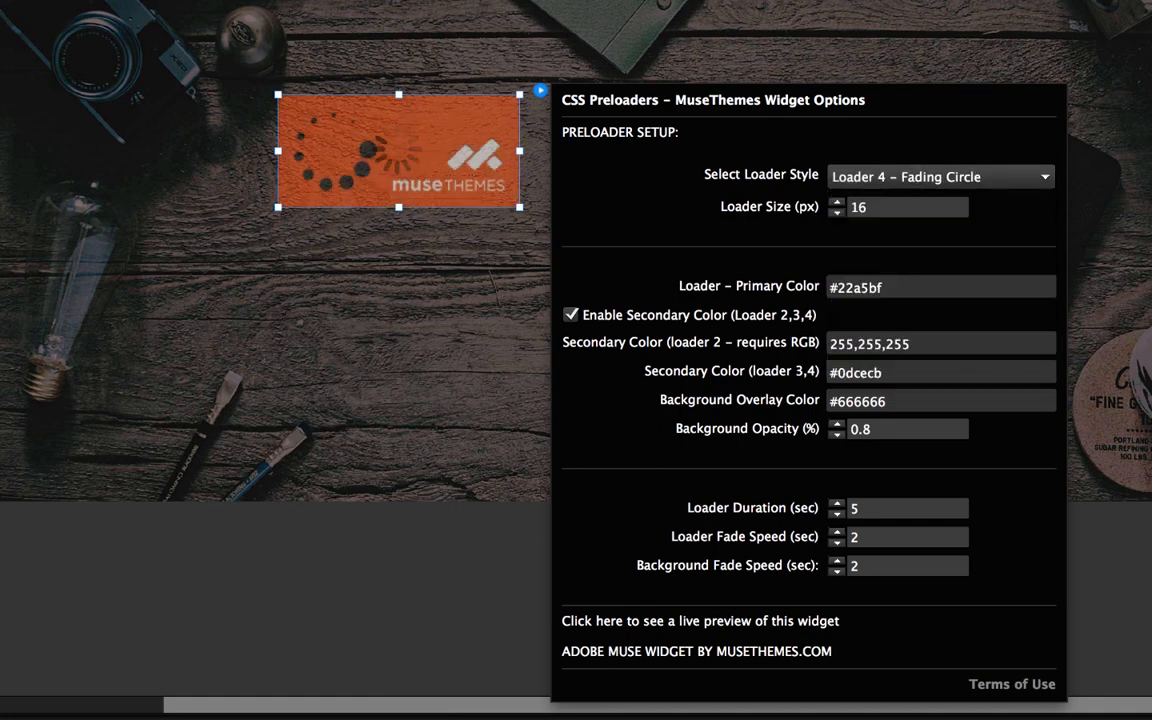
click(330, 30)
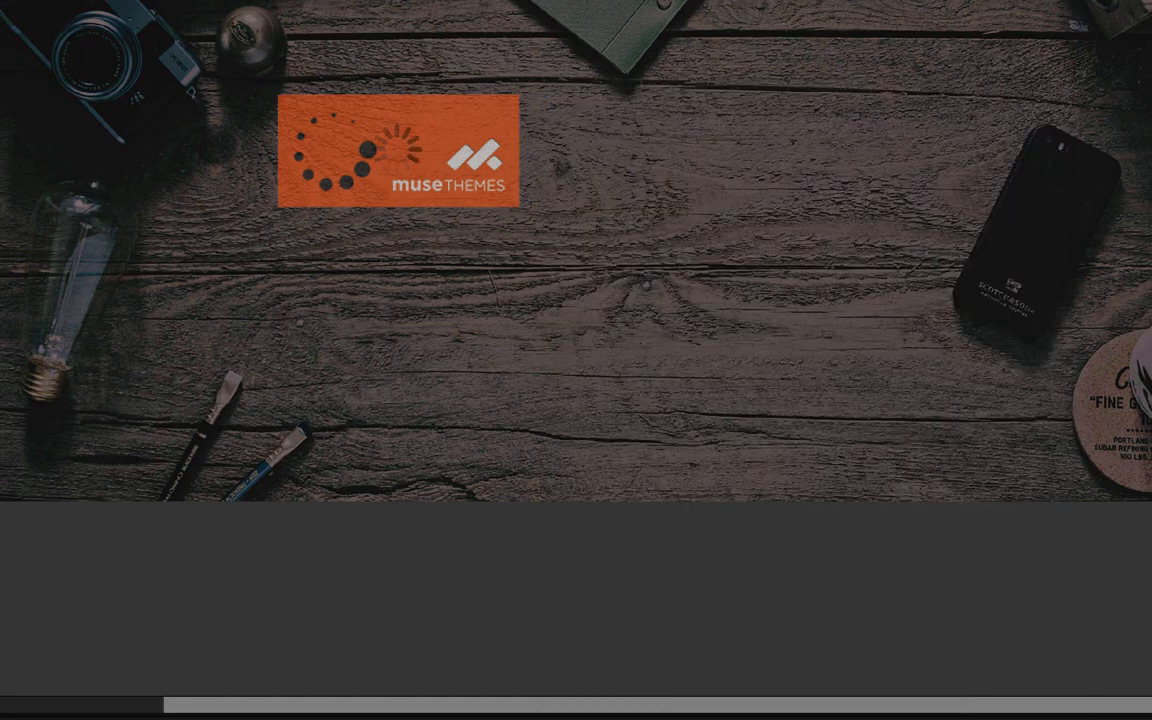
click(142, 1)
click(258, 124)
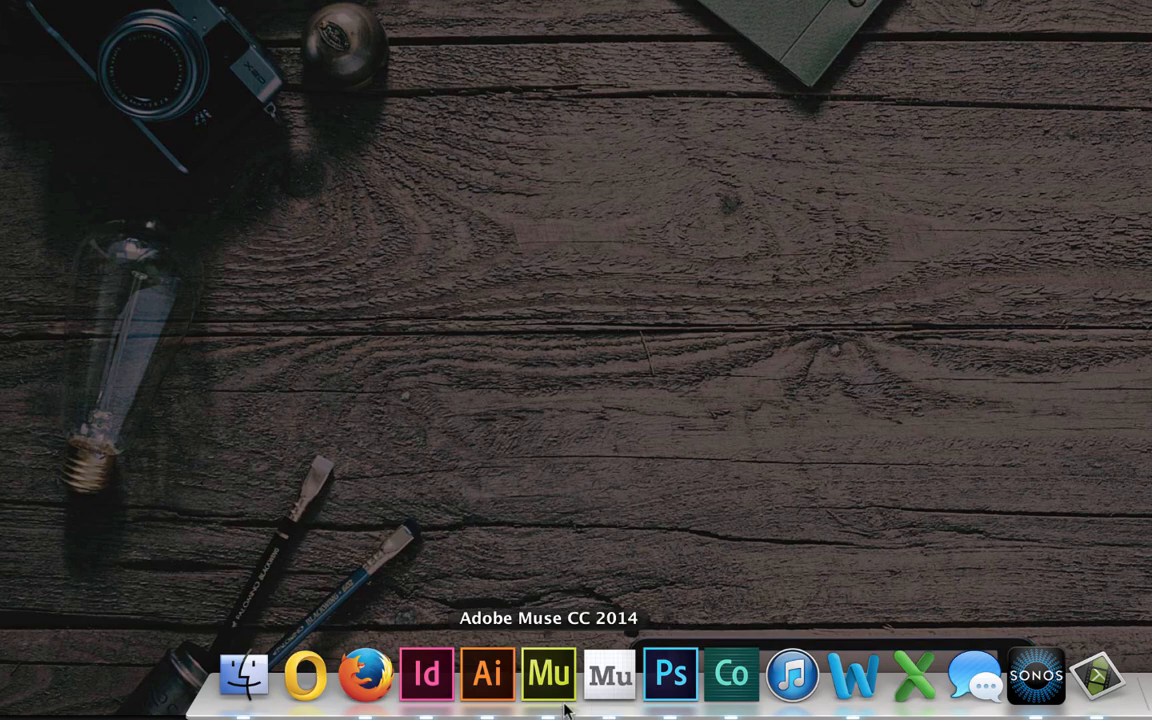
click(548, 672)
- Disable the preloader widget's secondary color and set its background overlay color to #ffffff
click(478, 203)
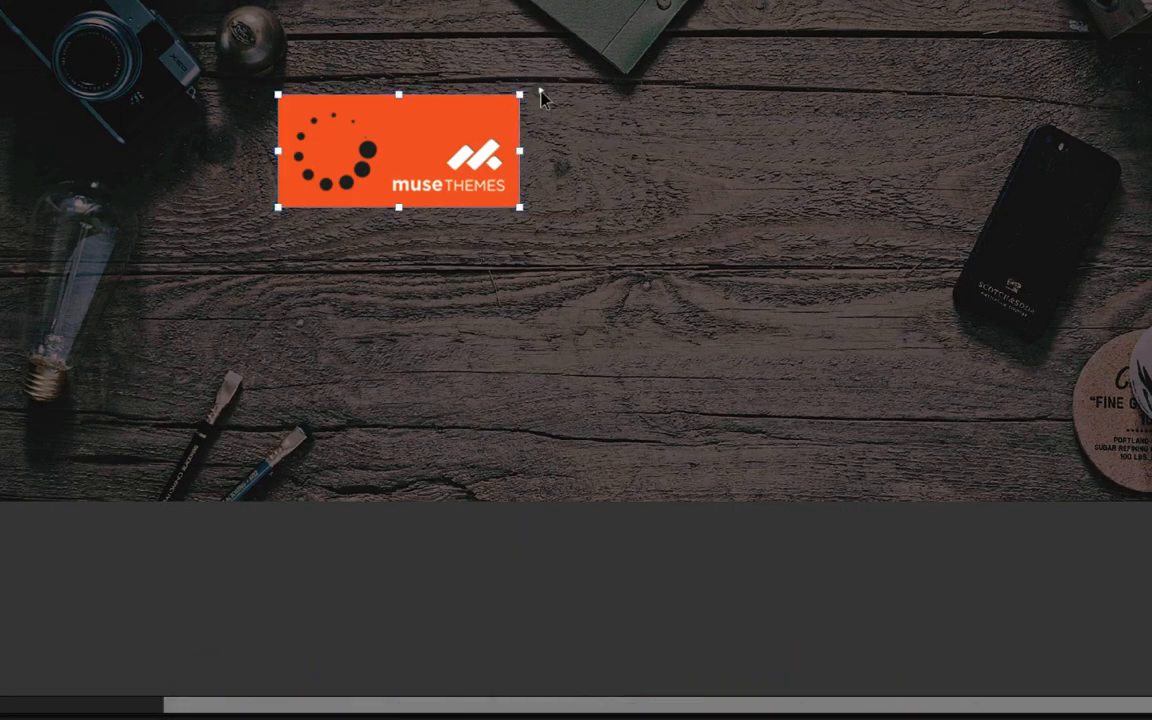
click(540, 91)
click(570, 315)
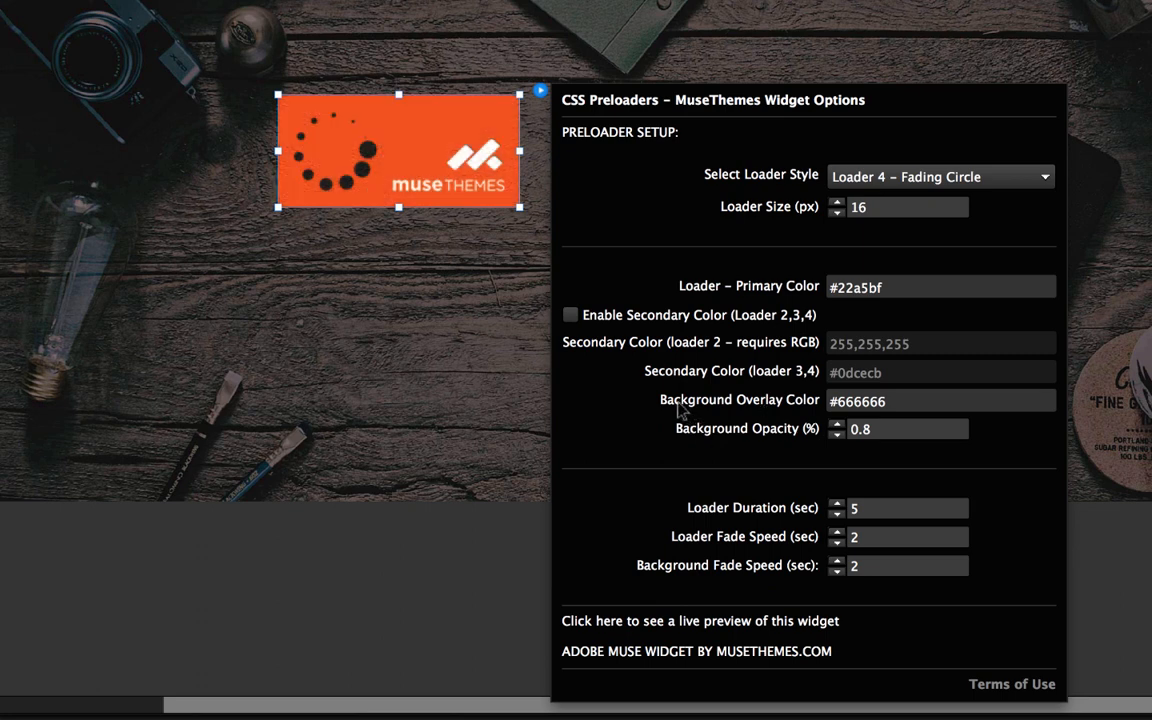
double_click(842, 401)
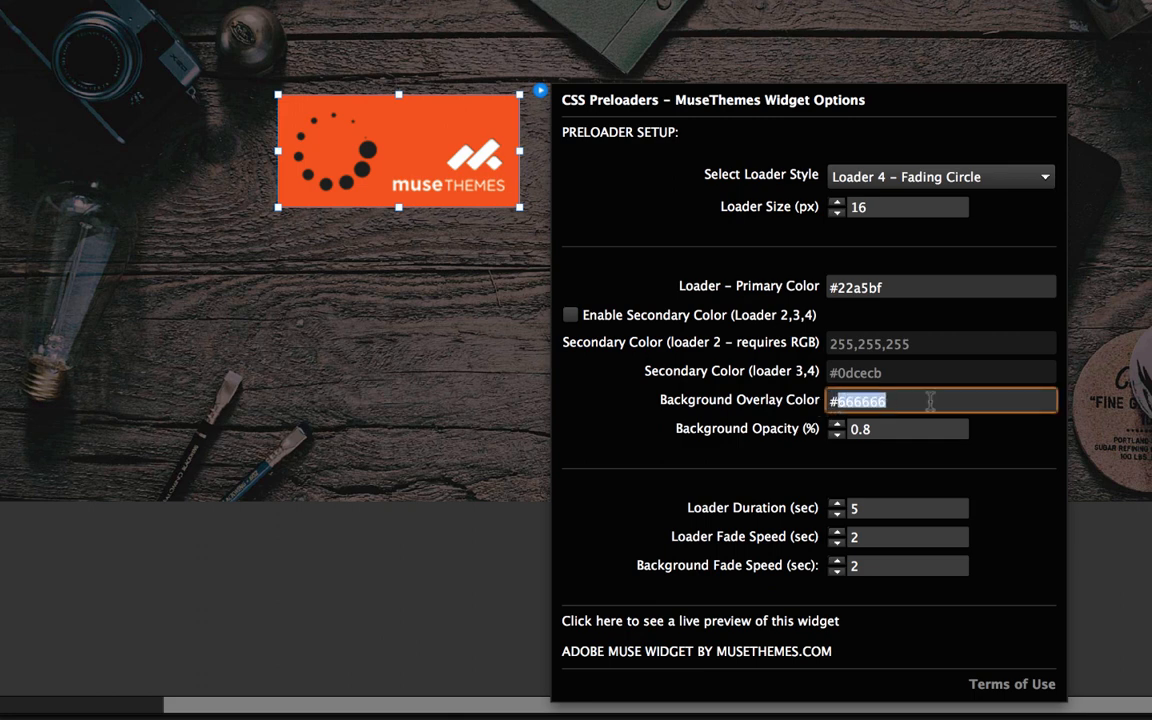
text(ffffff)
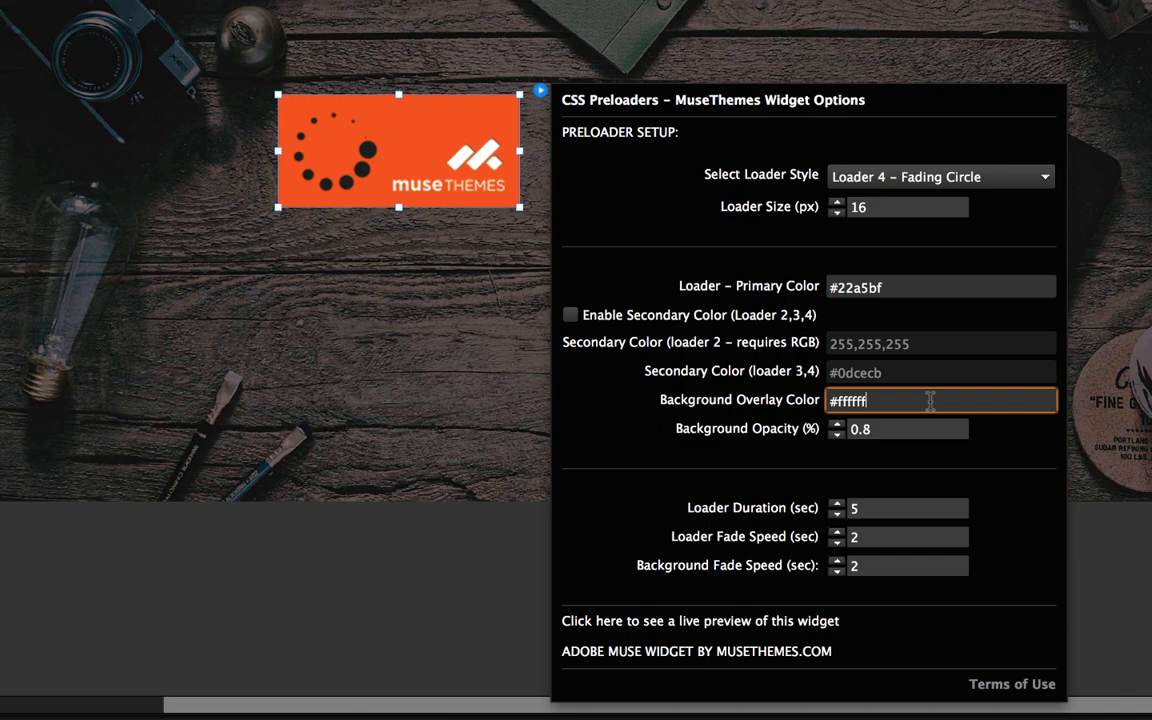
- Set the background opacity to 0.5 and the loader duration to 4 seconds
key(Tab)
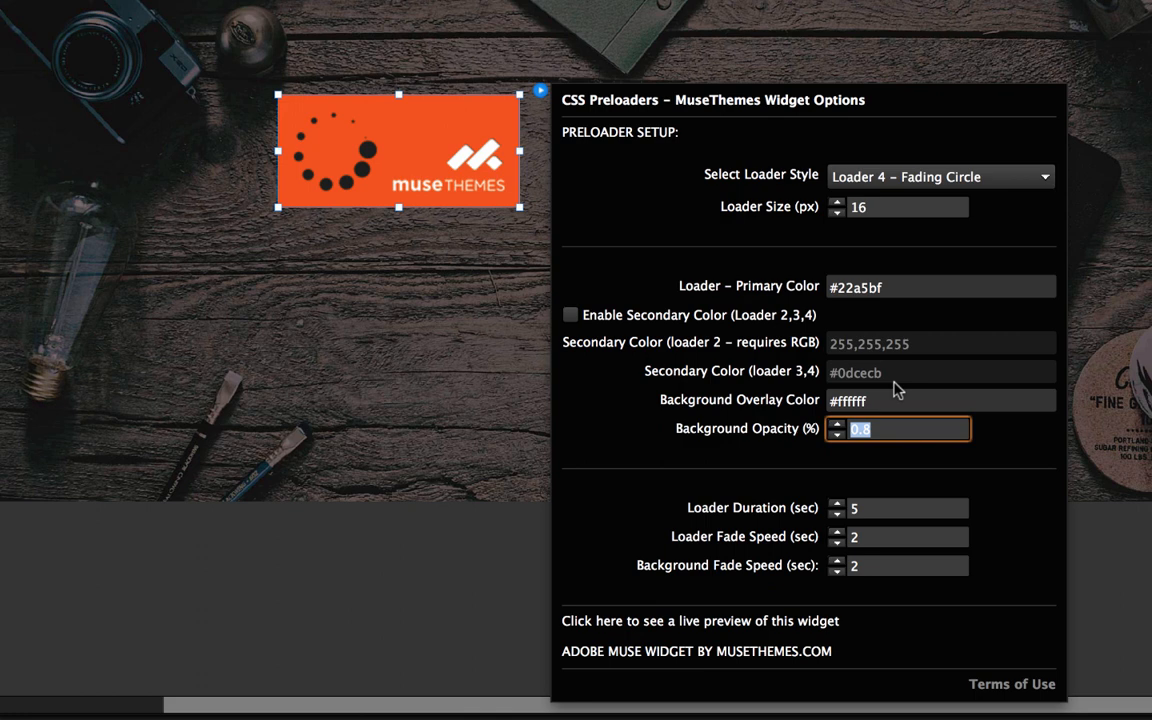
text(50)
key(Return)
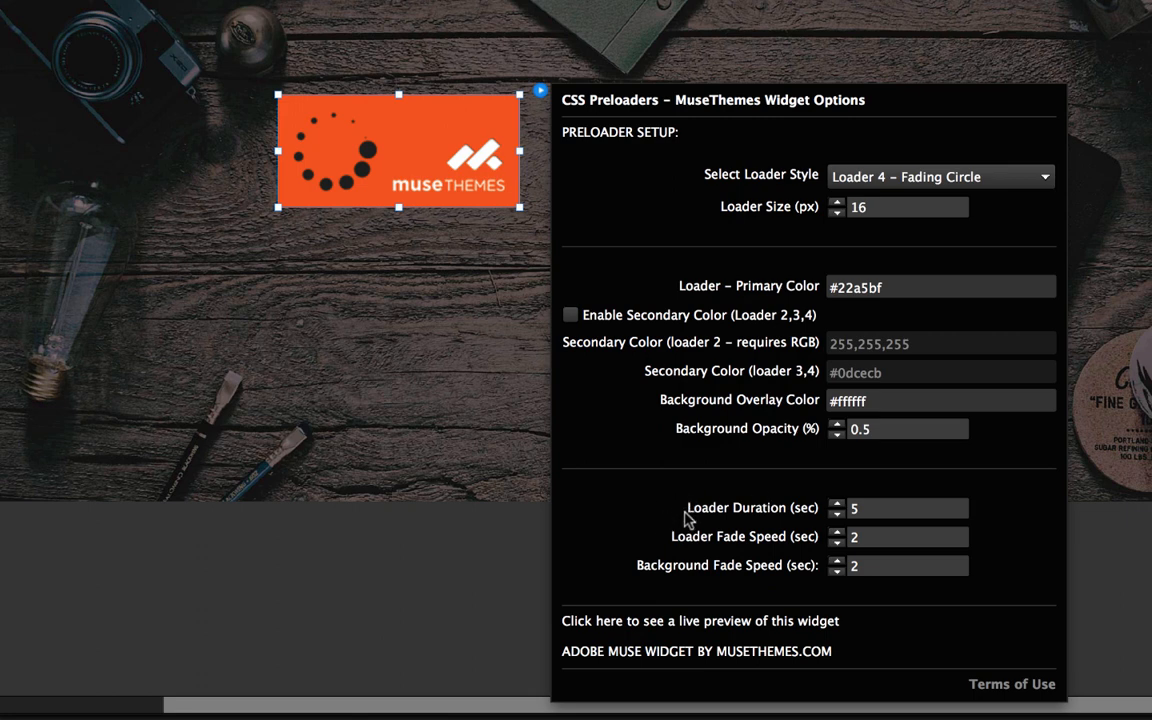
click(950, 510)
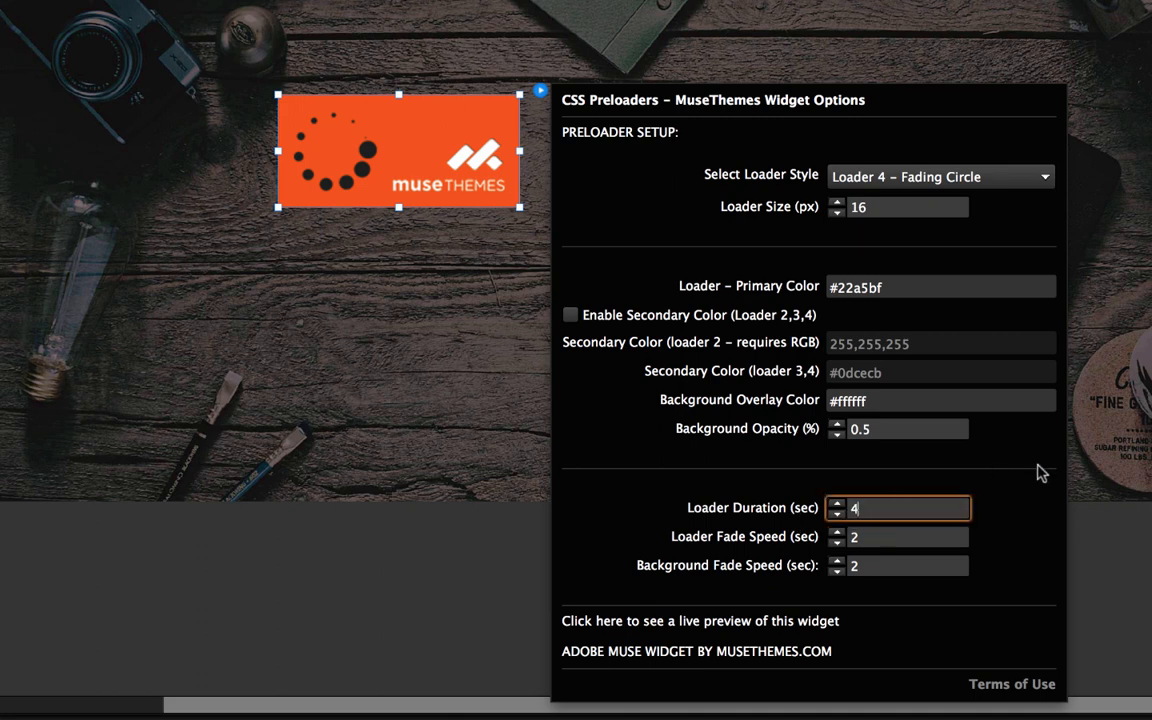
- Set the preloader widget's loader fade speed to 1 second and its background fade speed to 2 seconds
key(Tab)
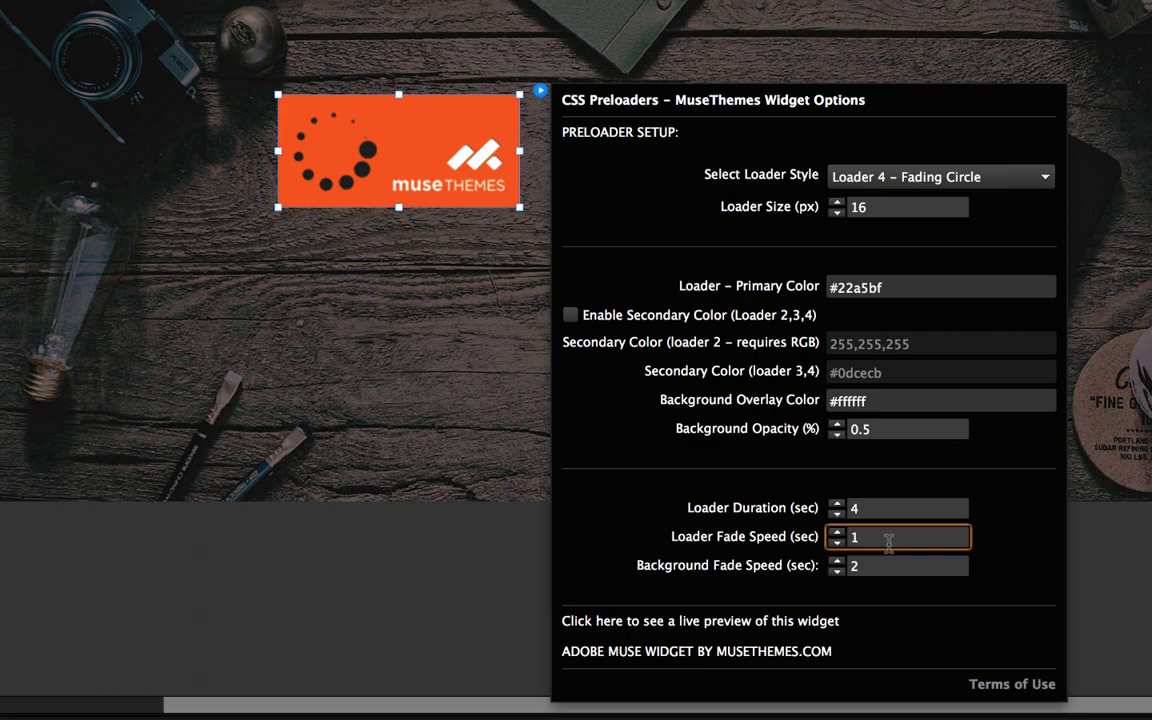
key(Tab)
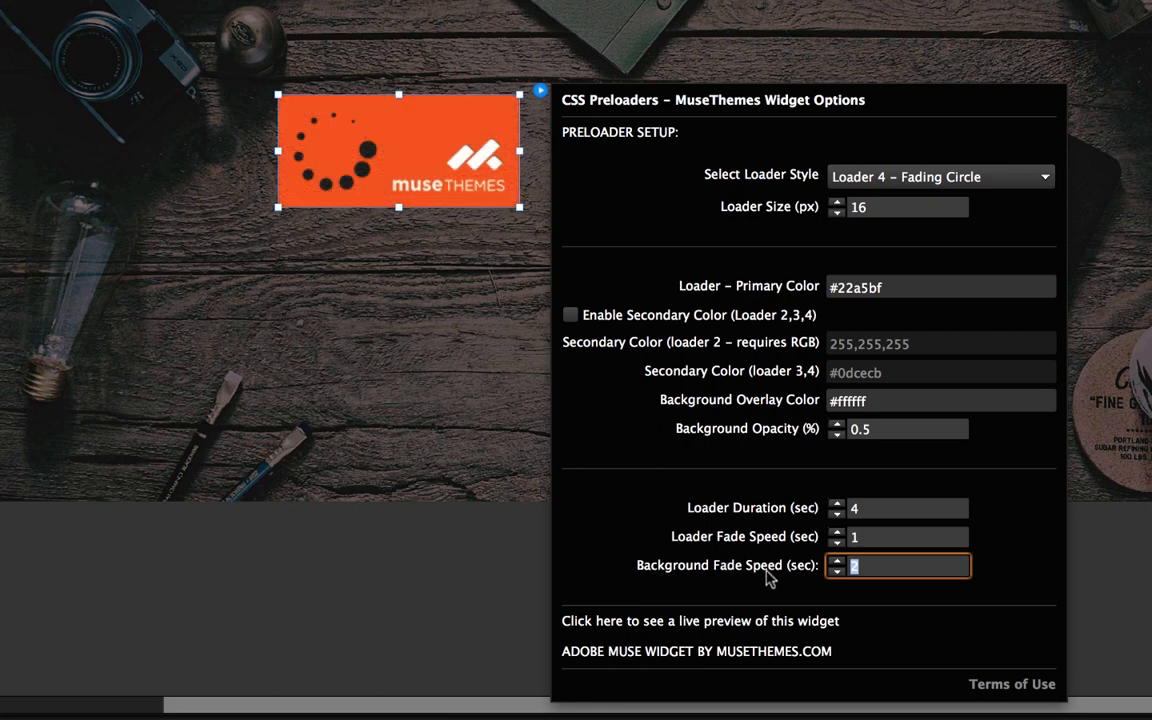
click(881, 572)
key(Return)
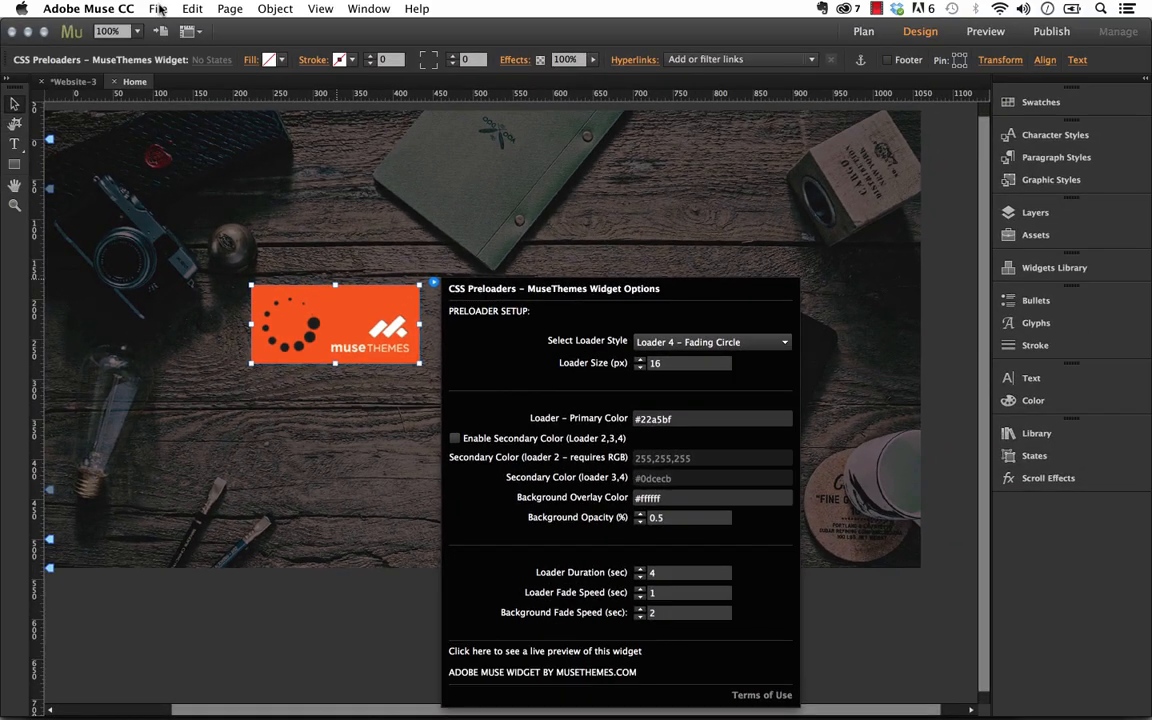
click(161, 9)
click(471, 203)
click(403, 296)
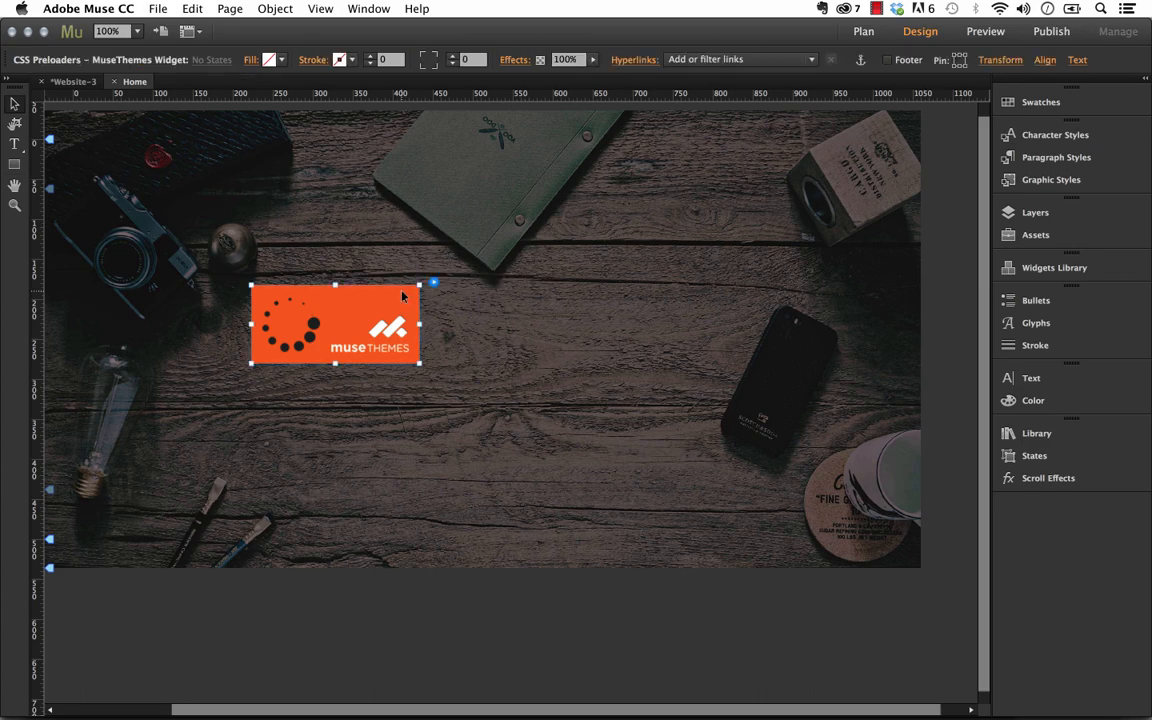
- Set the loader style to Loader 7 – Horizontal Dots and check it in a browser preview of the site before returning to Adobe Muse
click(433, 283)
click(712, 342)
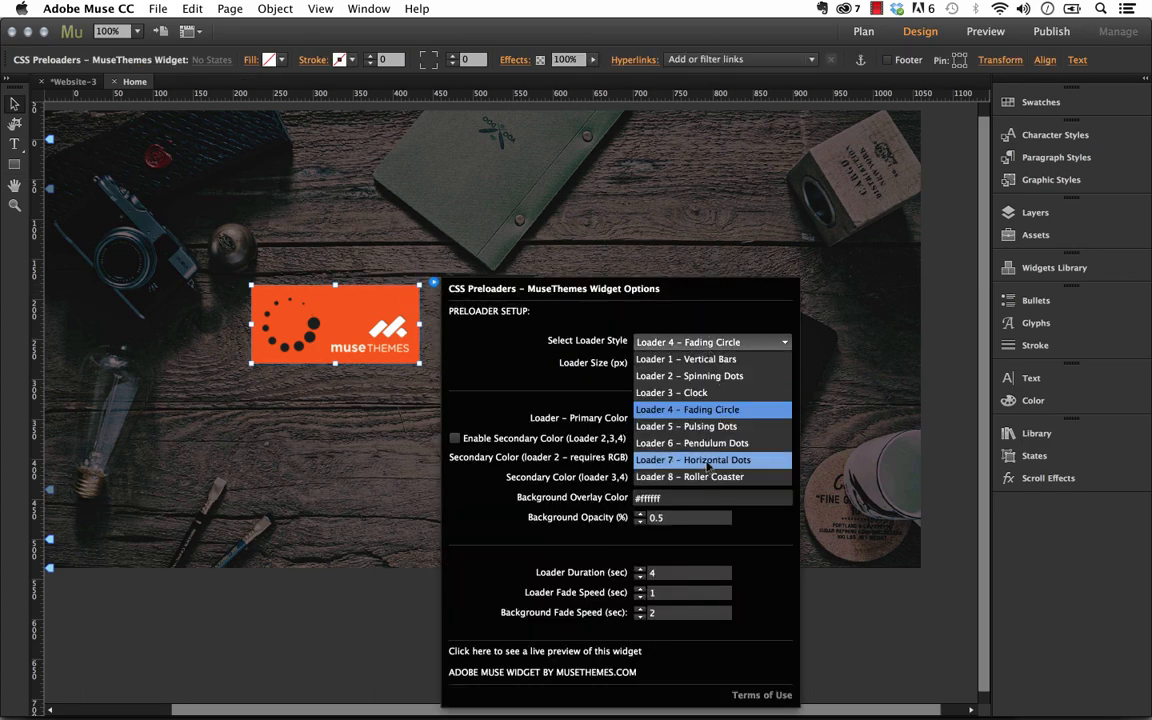
click(708, 464)
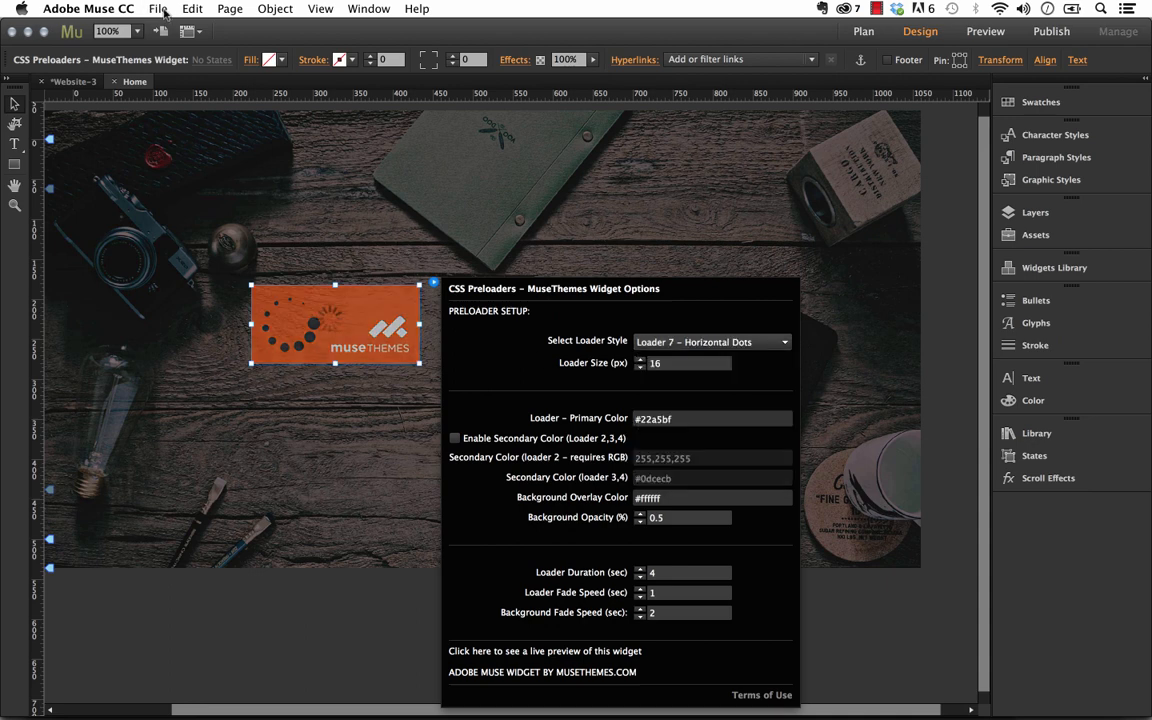
click(159, 9)
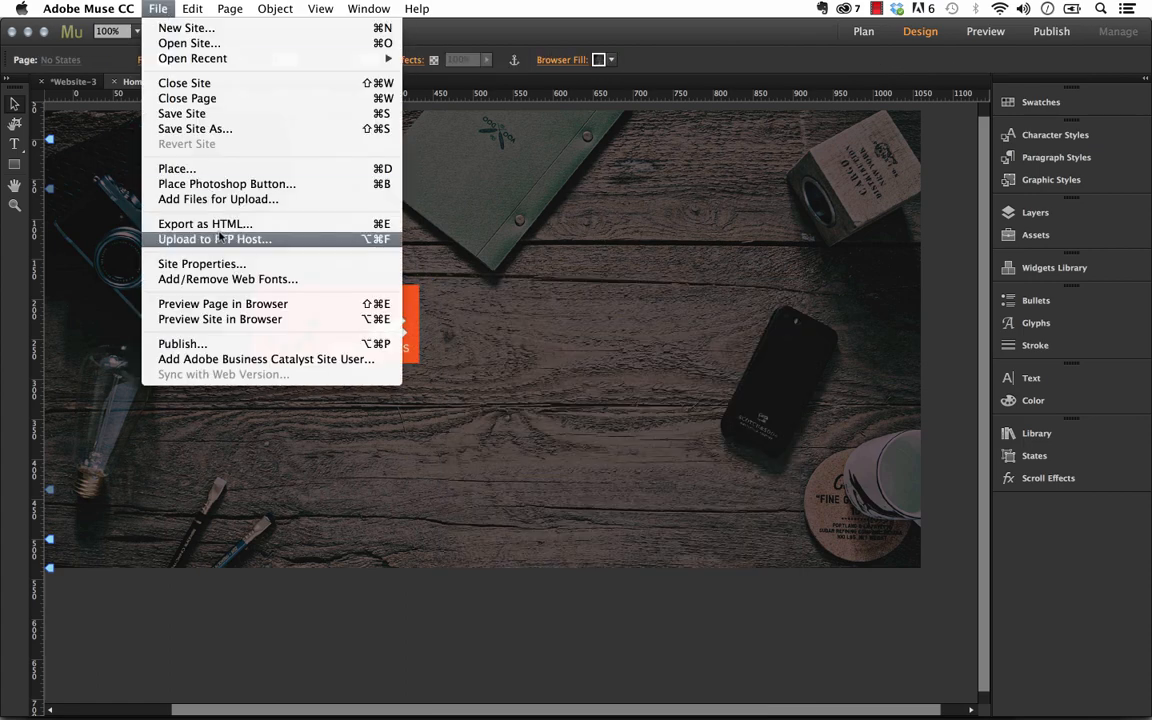
click(265, 318)
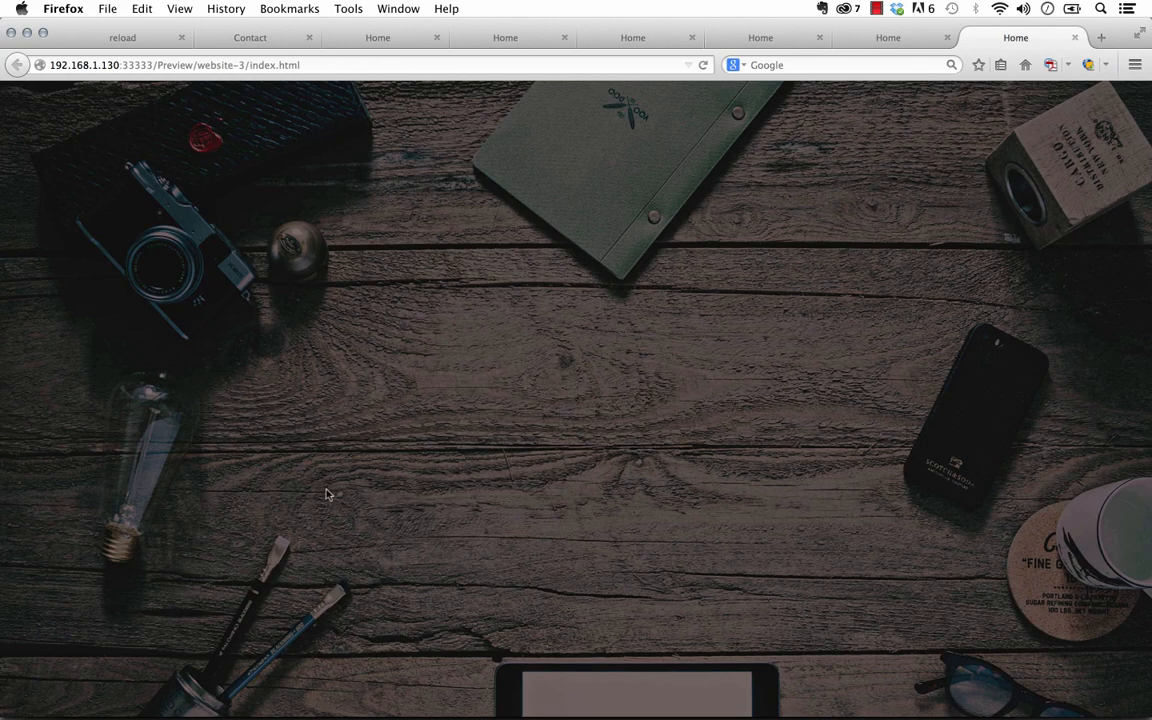
click(440, 690)
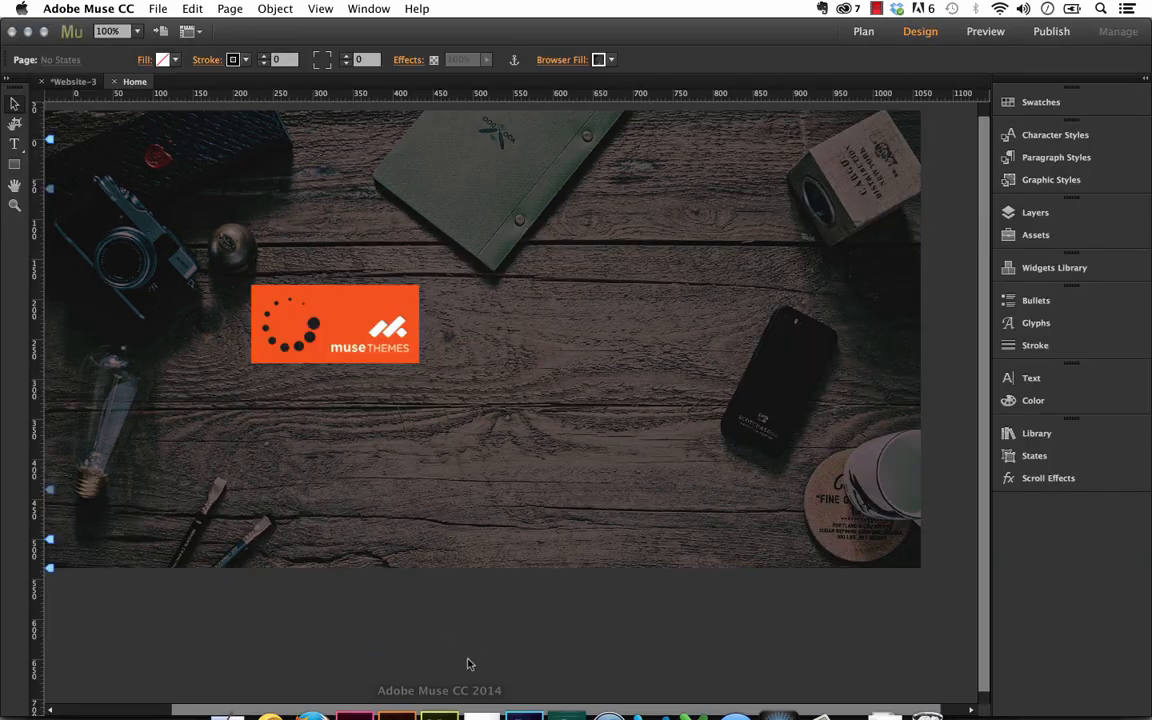
- Move the preloader widget rightward and slightly down, closer to the horizontal middle of the Home page
click(366, 297)
drag(366, 297, 501, 306)
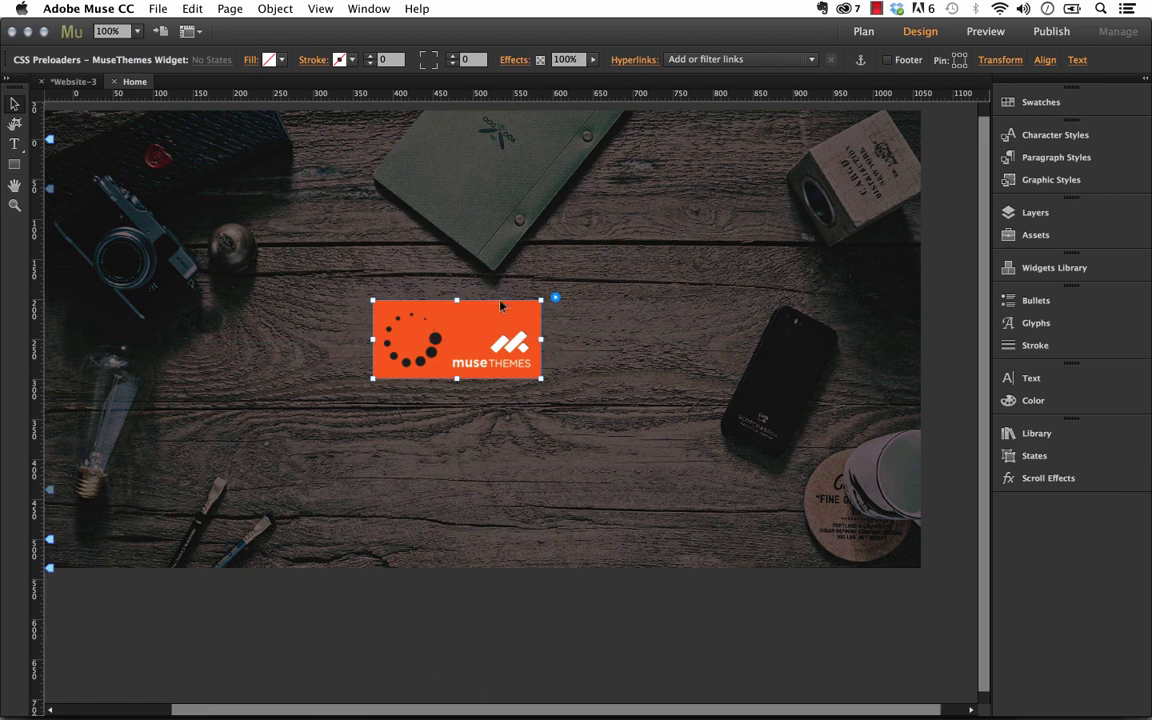